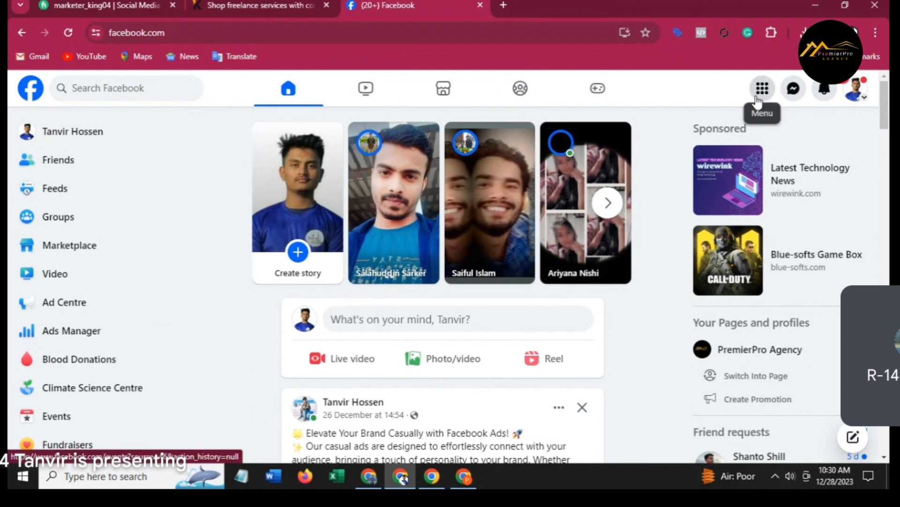
Browse the list of Pages you manage, then start creating a new Page.
scroll(657, 281, "down", 3)
scroll(633, 326, "down", 1)
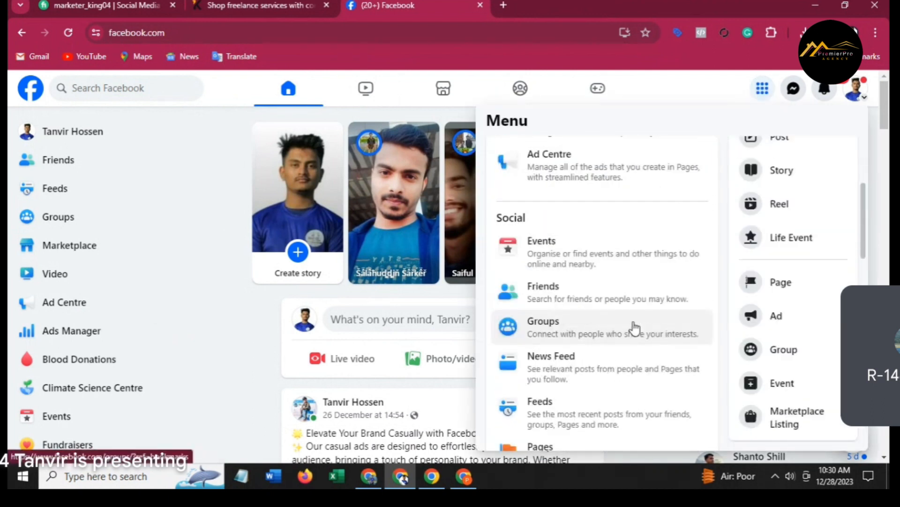
scroll(605, 329, "down", 2)
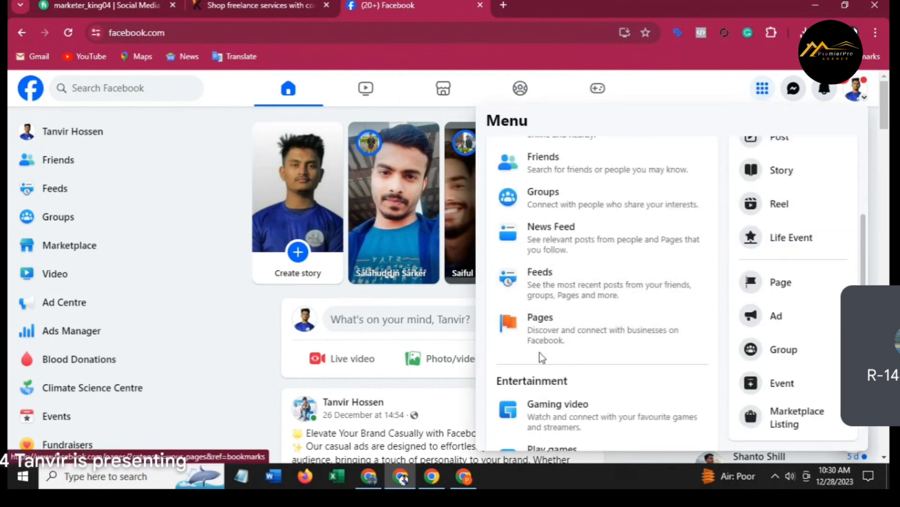
left_click(551, 330)
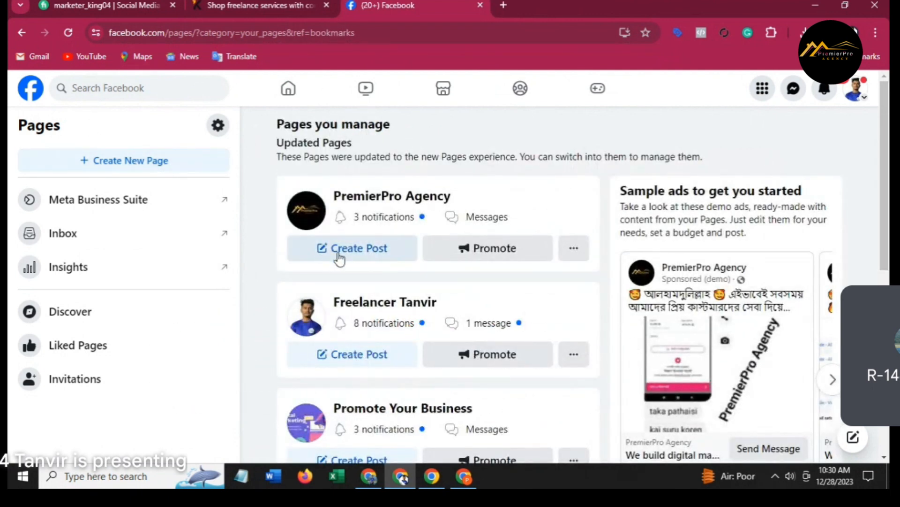
scroll(412, 270, "down", 7)
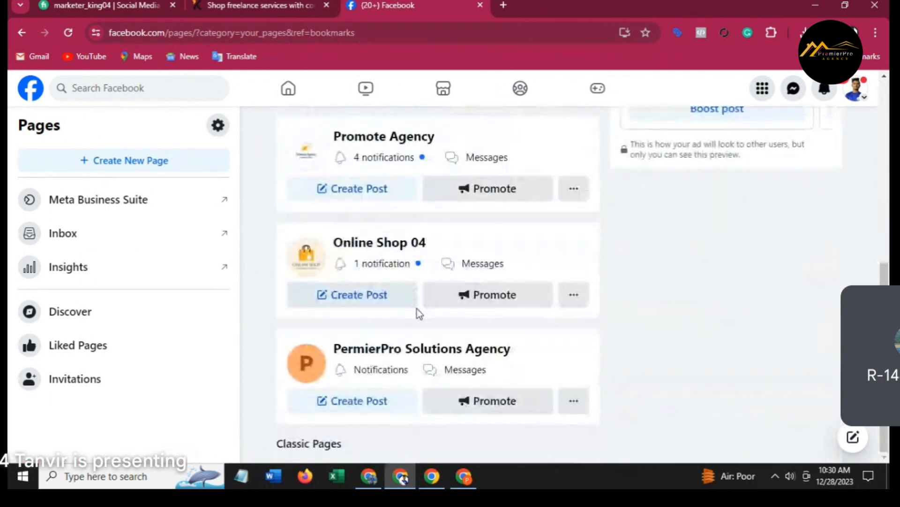
scroll(417, 308, "up", 8)
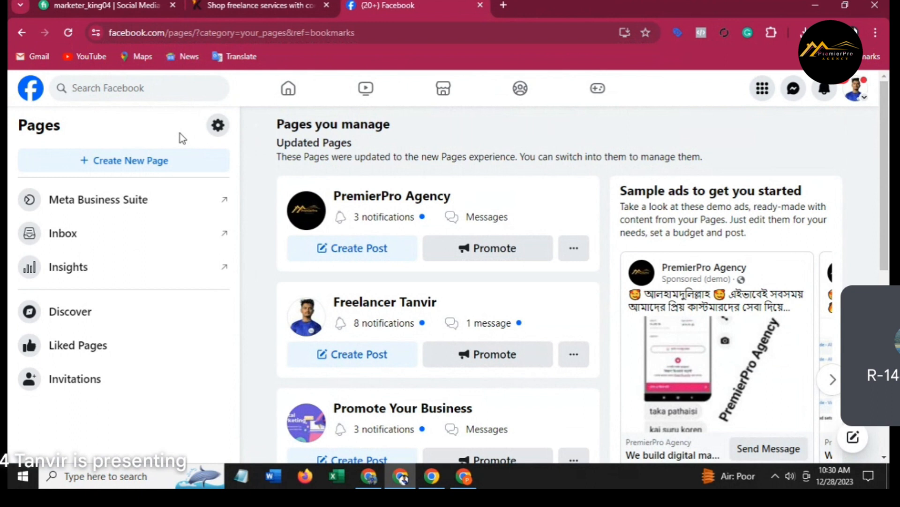
left_click(159, 159)
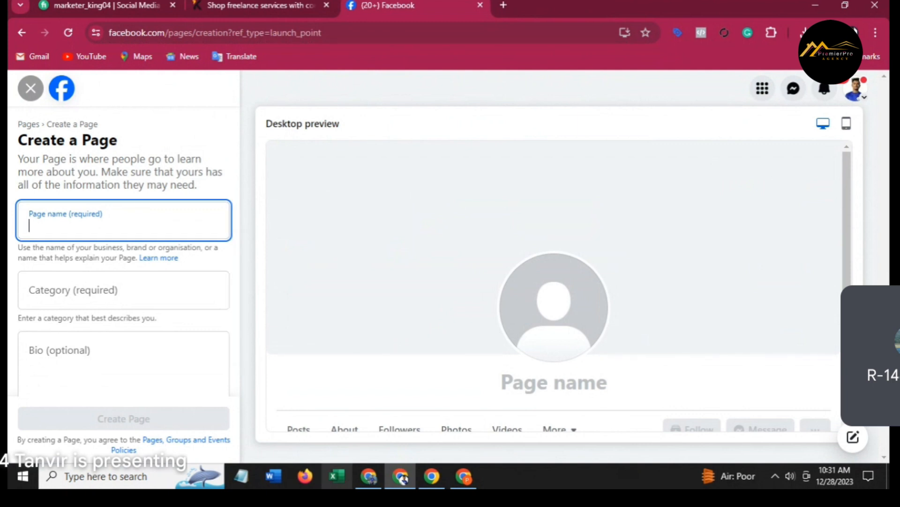
Enter 'Marketer King' as the new Page's name.
mouse_move(401, 477)
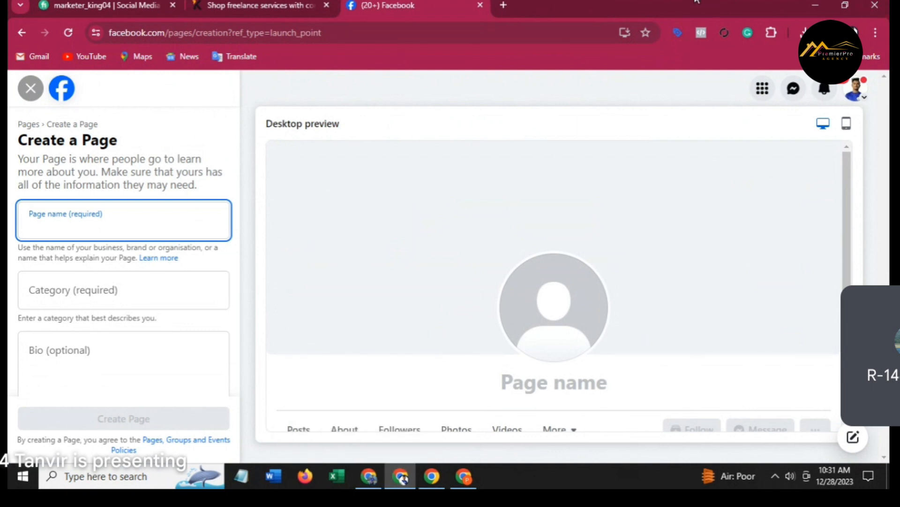
type("Marketer")
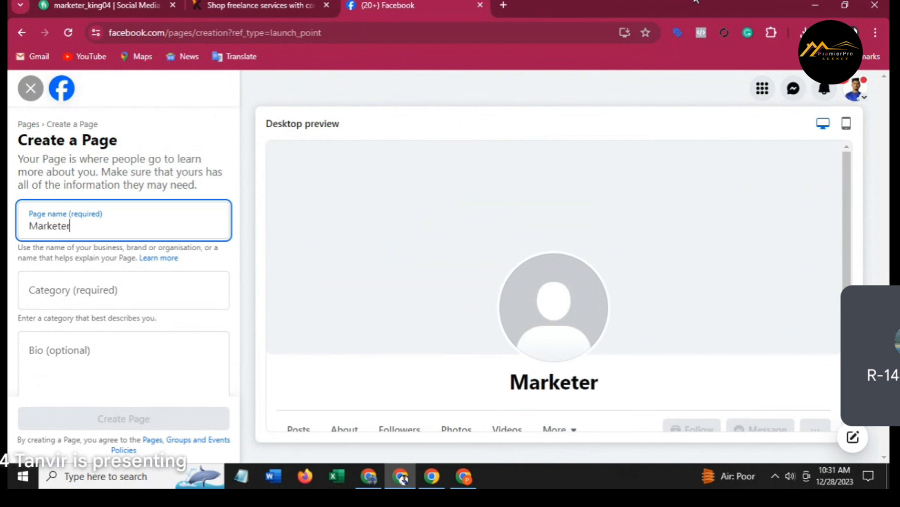
type(" Kin")
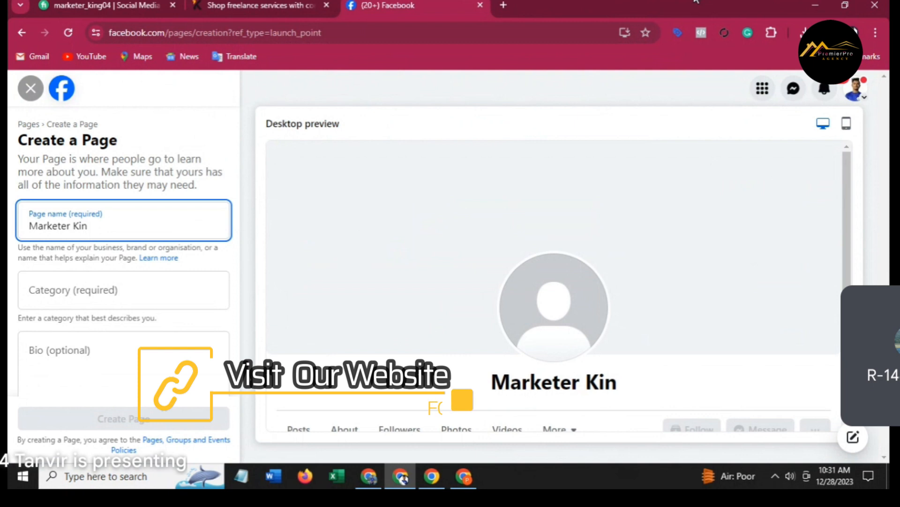
type("g")
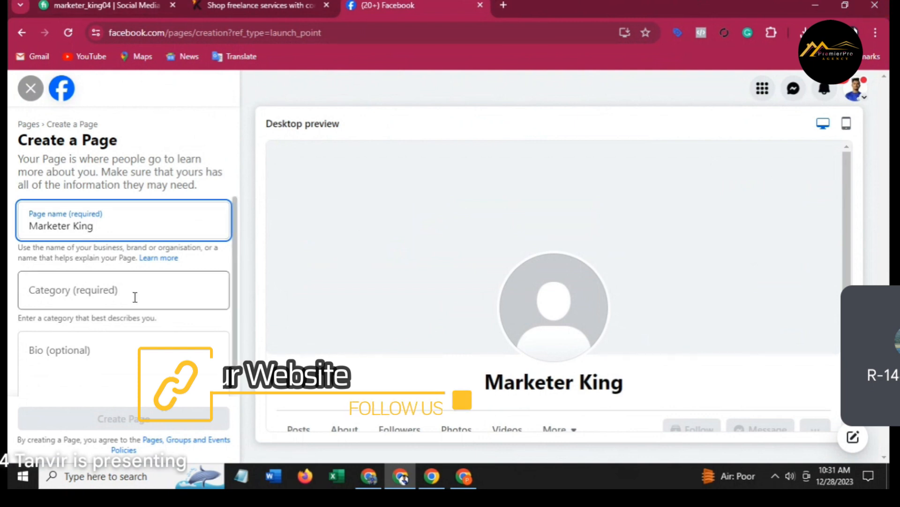
left_click(133, 293)
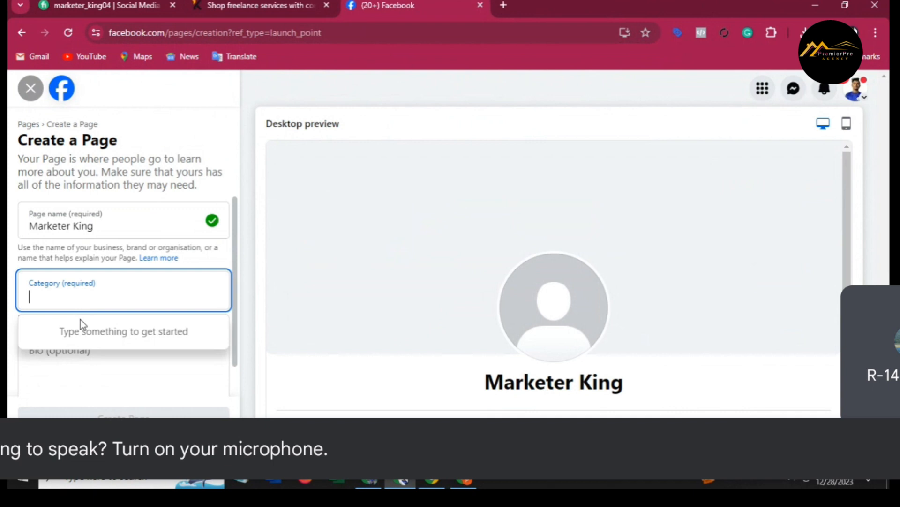
Set the Page category to Social media agency and select the empty Bio box.
type("S")
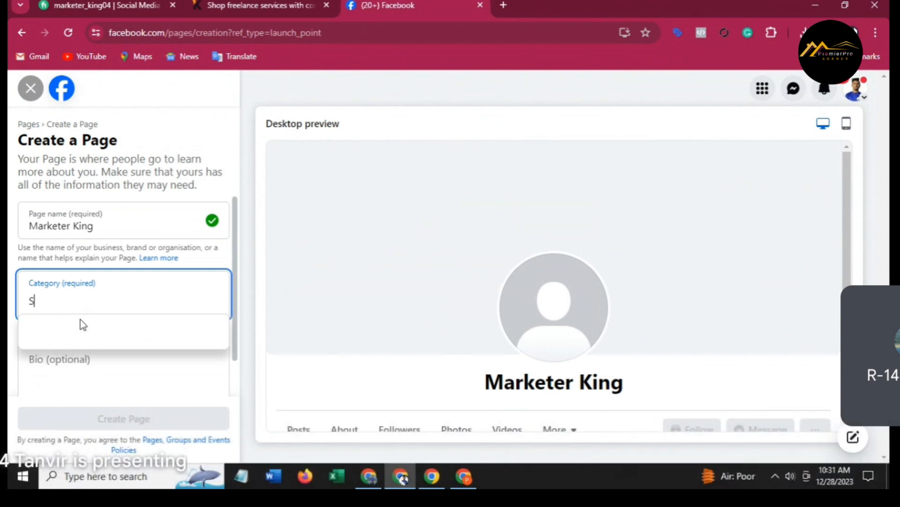
type("oc")
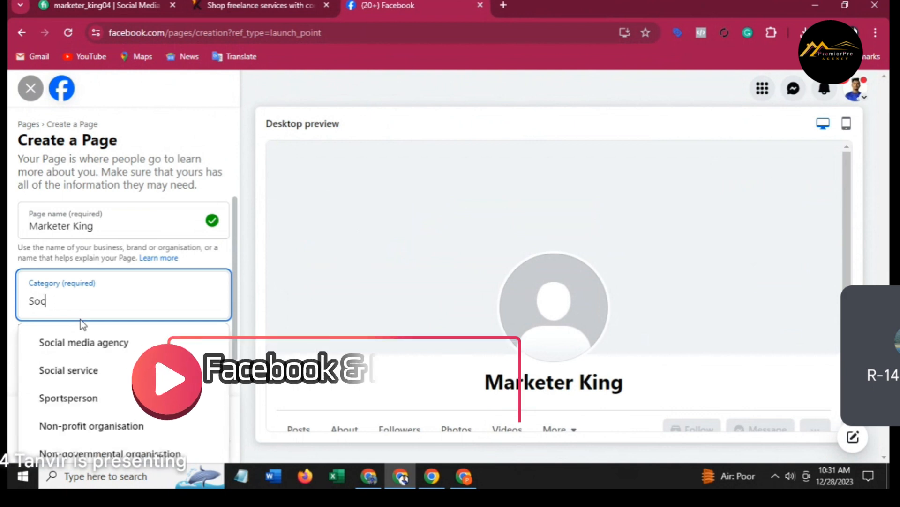
left_click(112, 352)
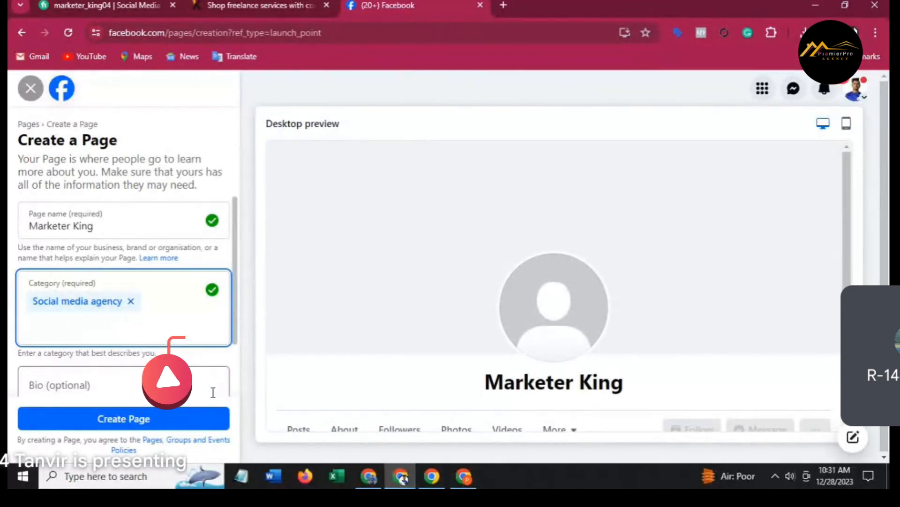
scroll(148, 287, "down", 2)
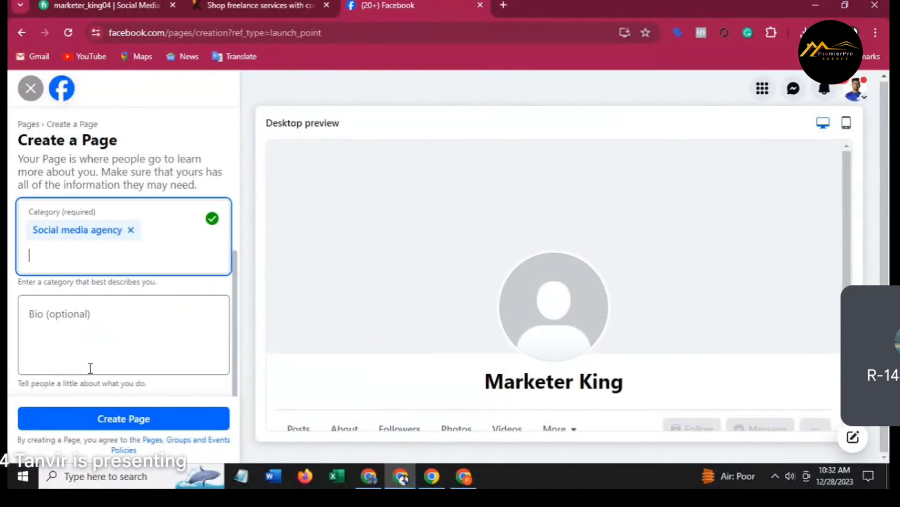
left_click(75, 321)
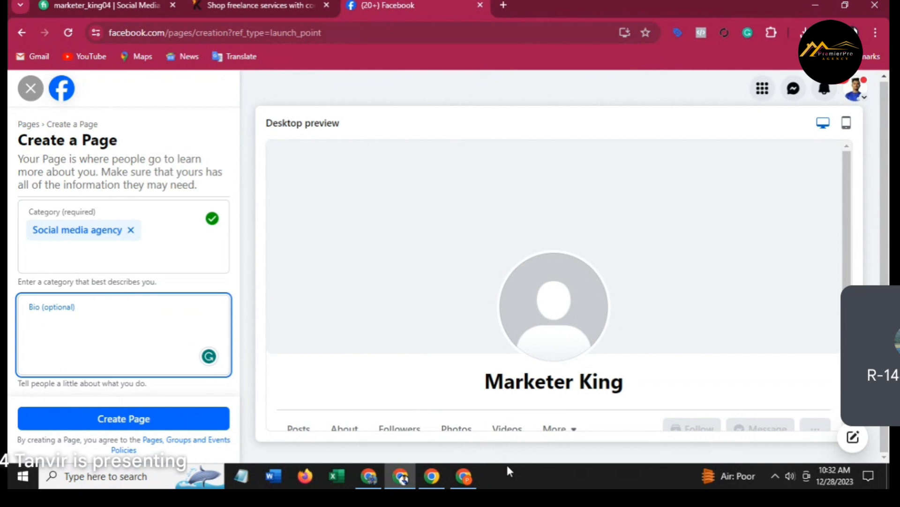
left_click(476, 474)
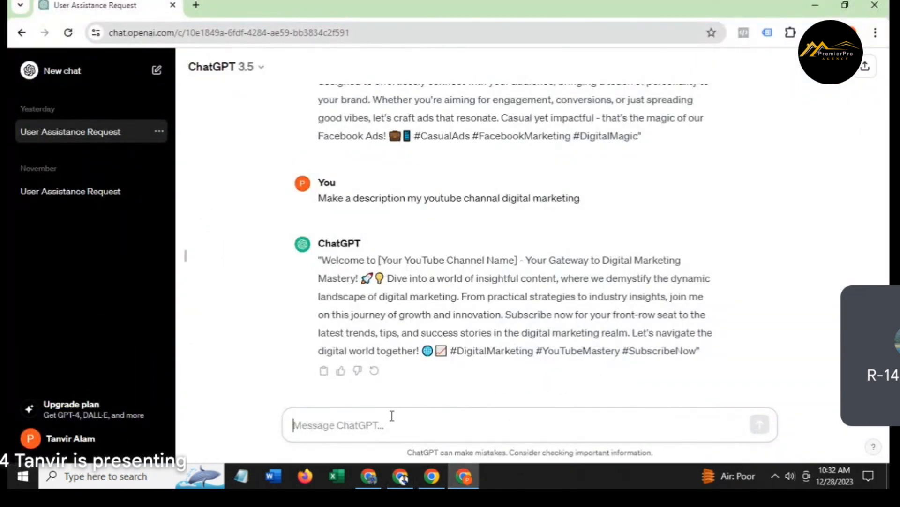
Ask ChatGPT for a description of the 'marketer king' Facebook page and copy its reply.
type("Make")
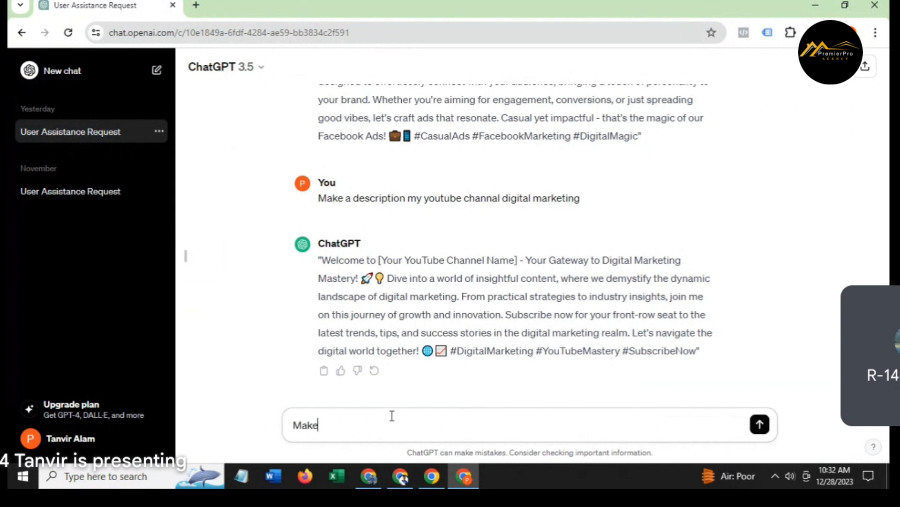
type(" a Descriptio")
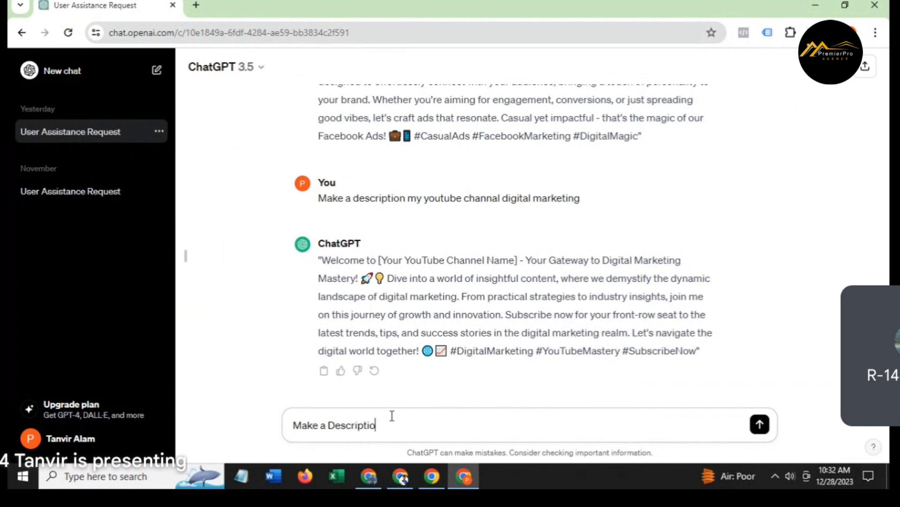
type("n for my faceboo")
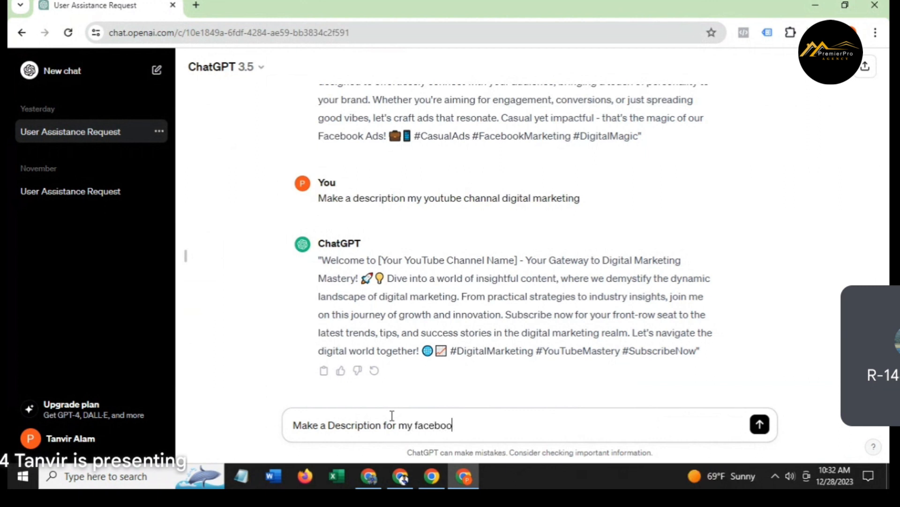
type("k page")
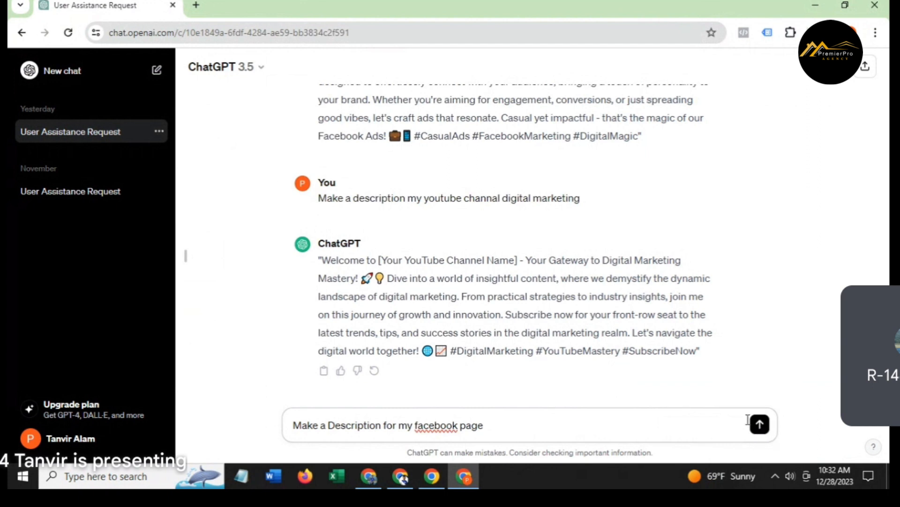
type("my facebook page name")
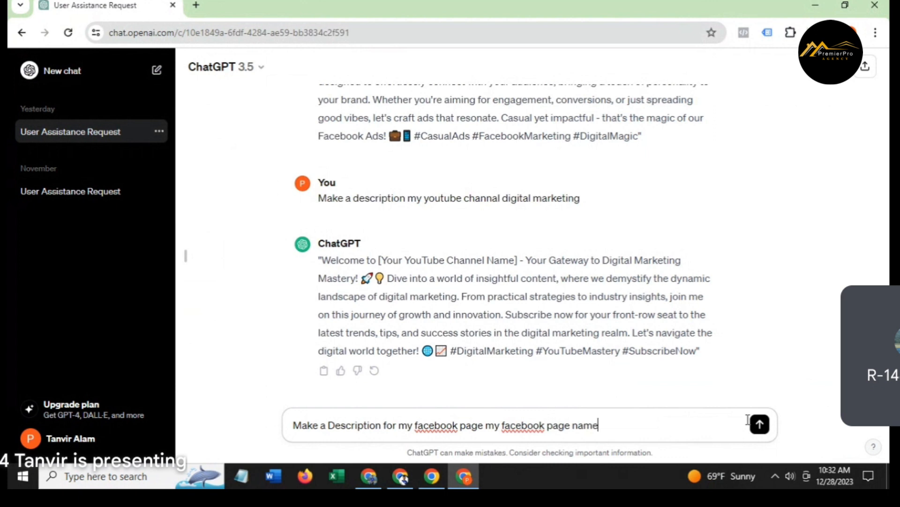
type(" is marketer king")
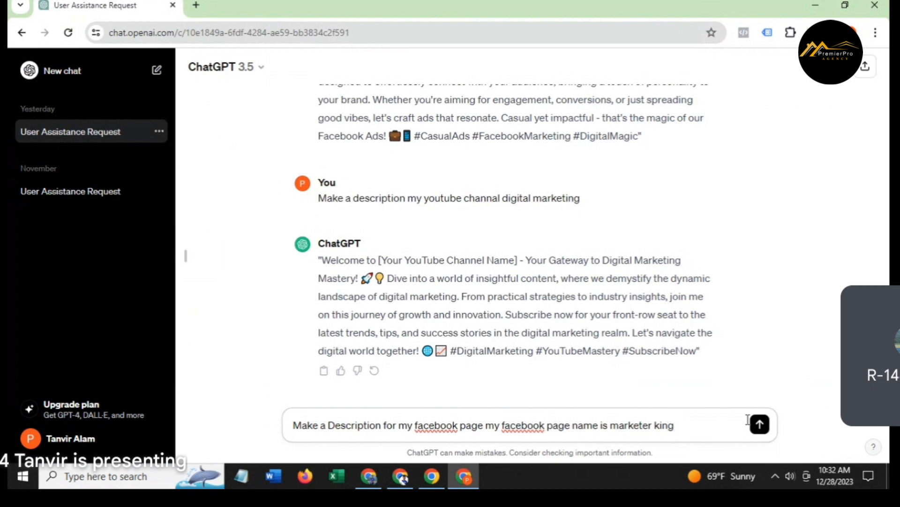
key("Return")
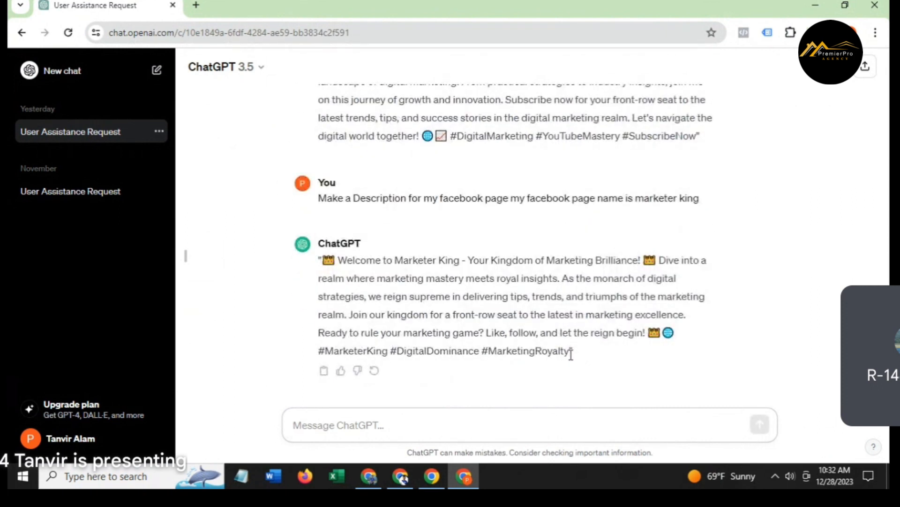
left_click_drag(570, 352, 329, 260)
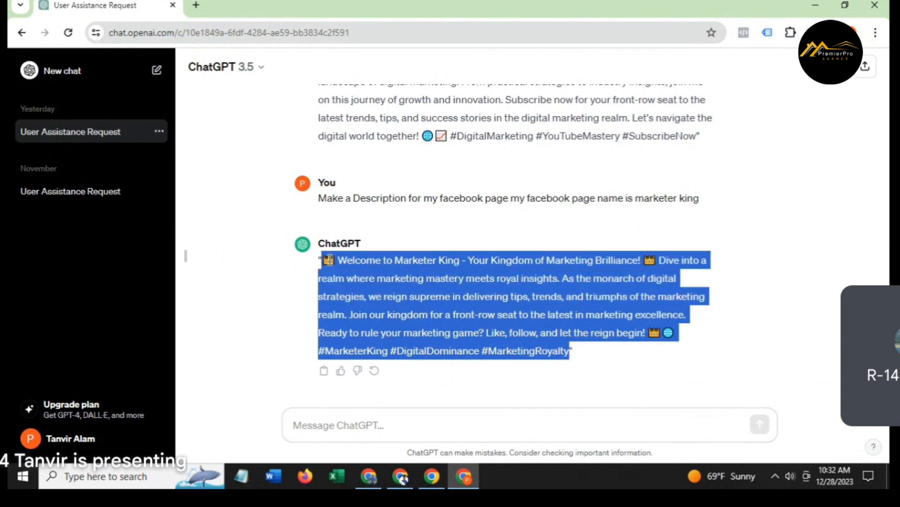
right_click(329, 259)
left_click(348, 274)
left_click(394, 473)
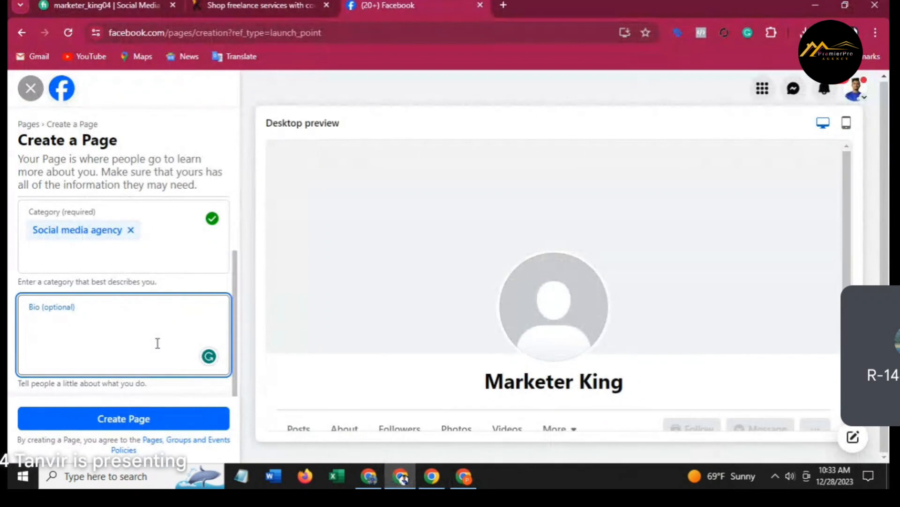
Paste the generated description into the Bio and create the Marketer King Page.
right_click(135, 334)
left_click(178, 190)
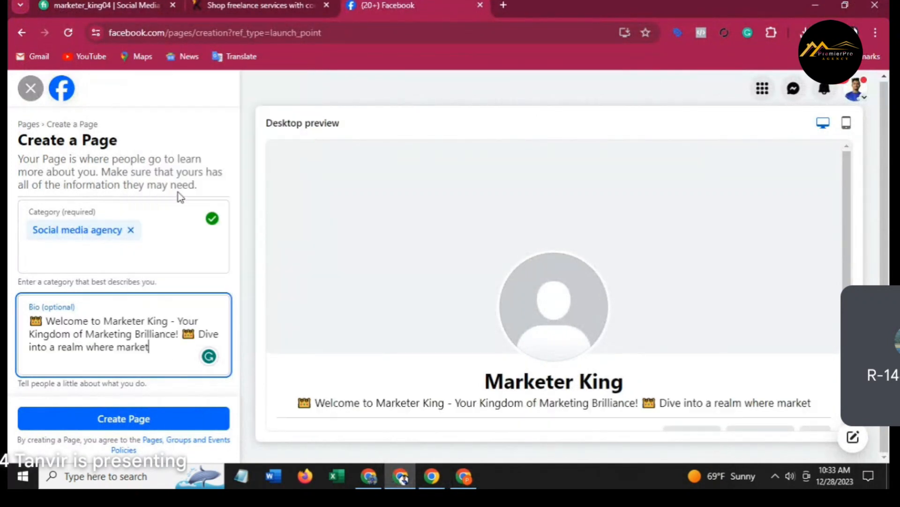
scroll(140, 276, "up", 2)
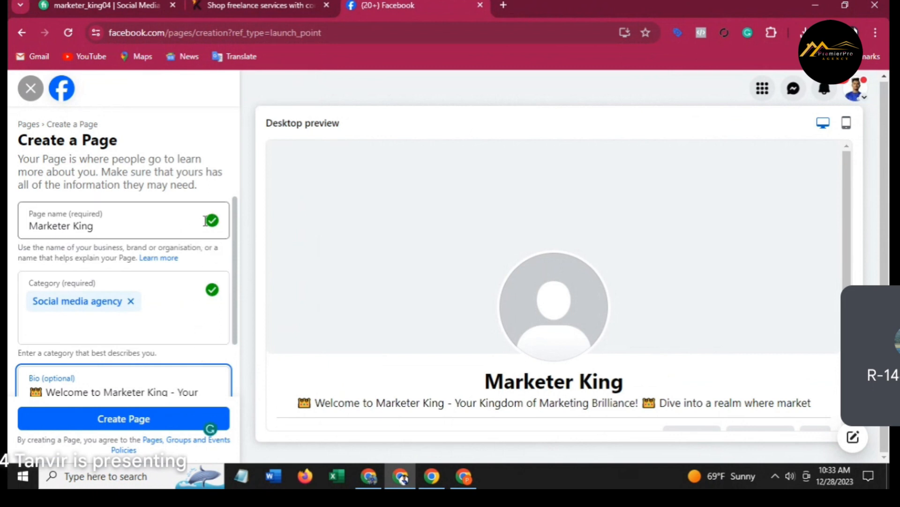
scroll(237, 340, "down", 2)
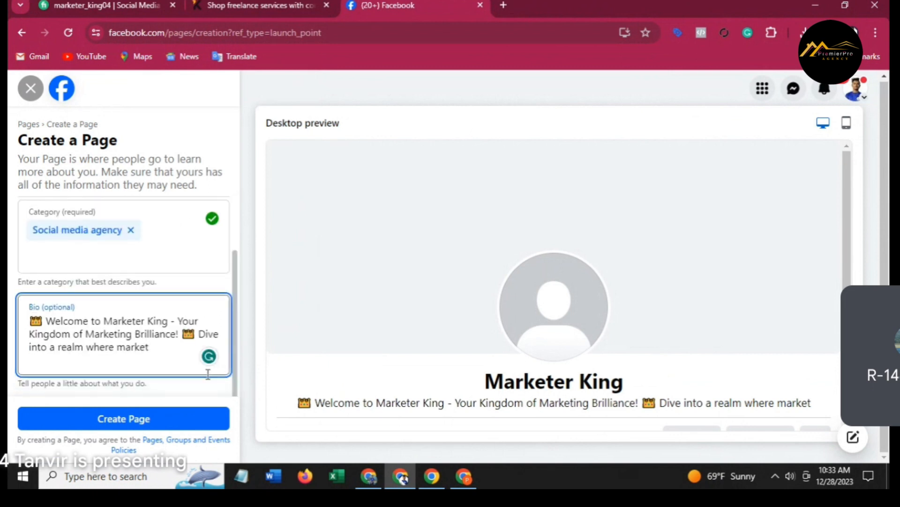
left_click(173, 419)
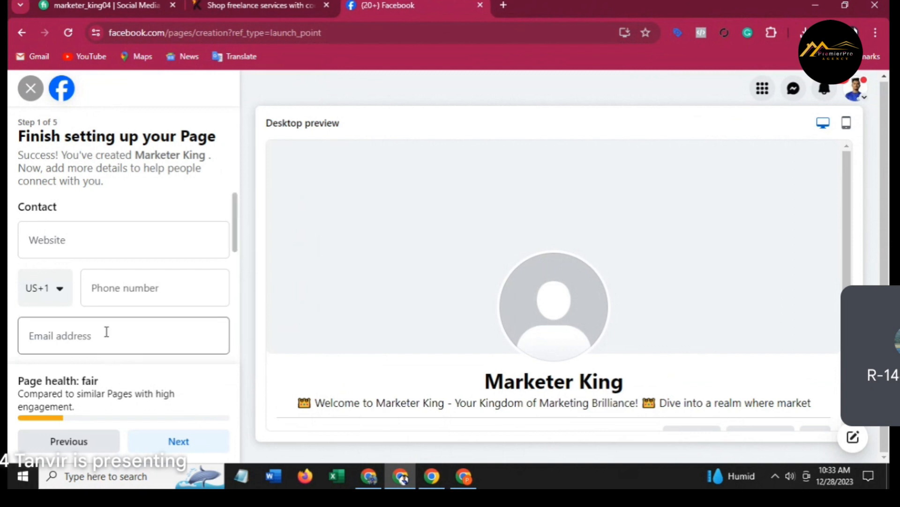
left_click(95, 243)
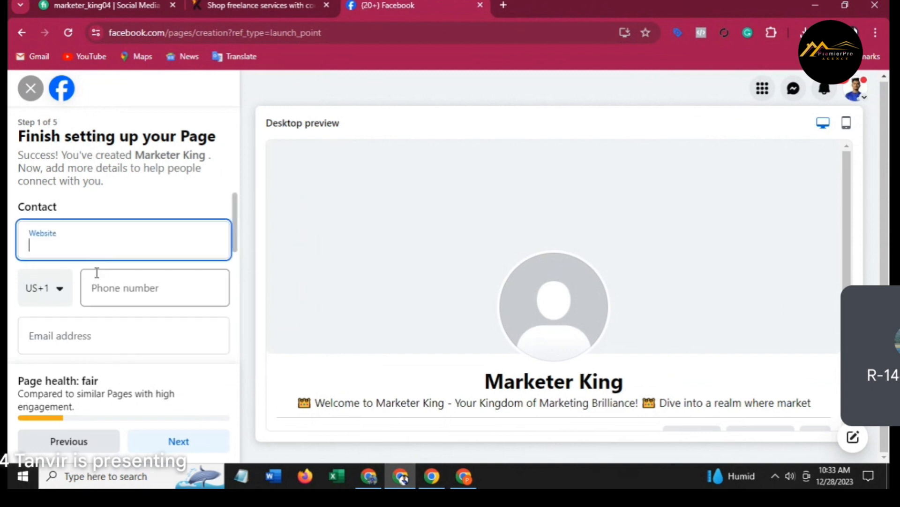
type("www.premierproage")
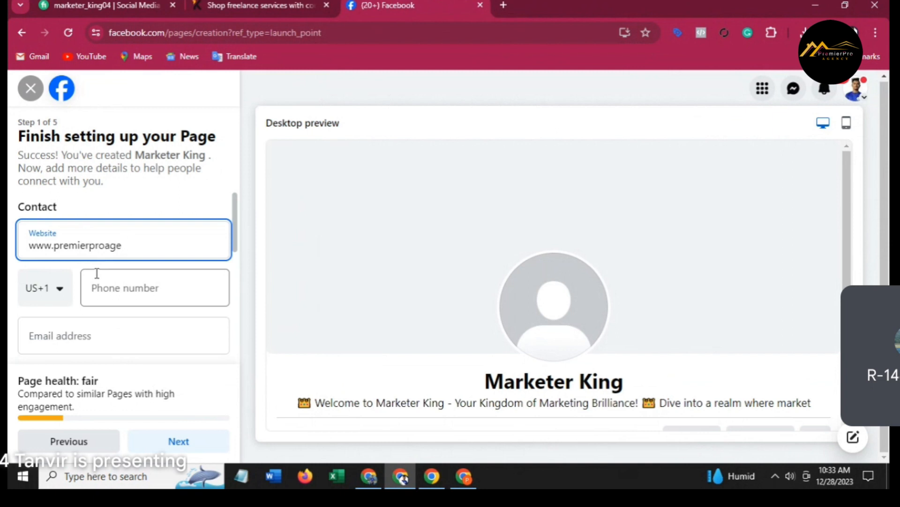
type("ncy.com")
left_click(59, 287)
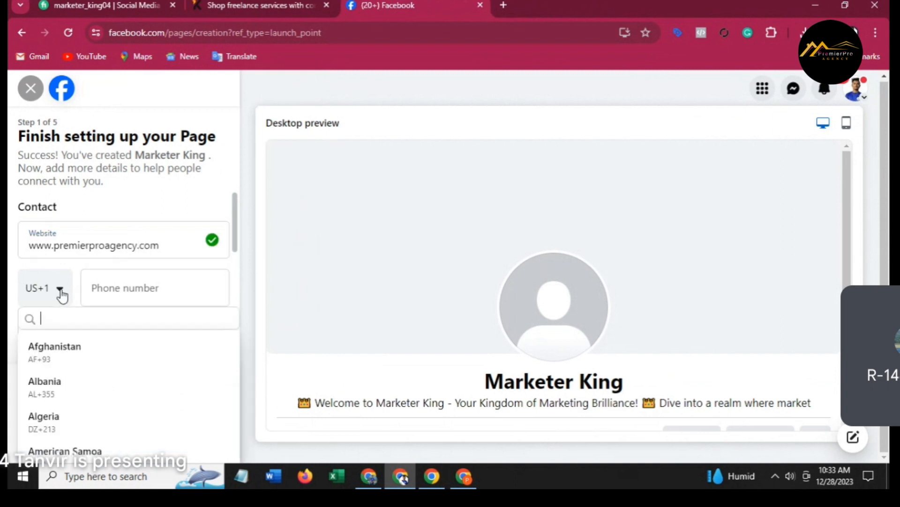
scroll(80, 390, "down", 7)
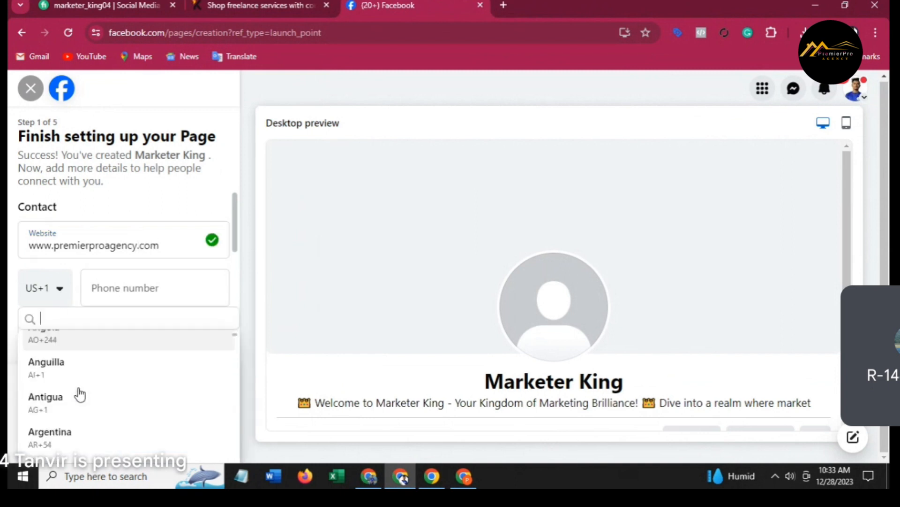
scroll(79, 394, "down", 2)
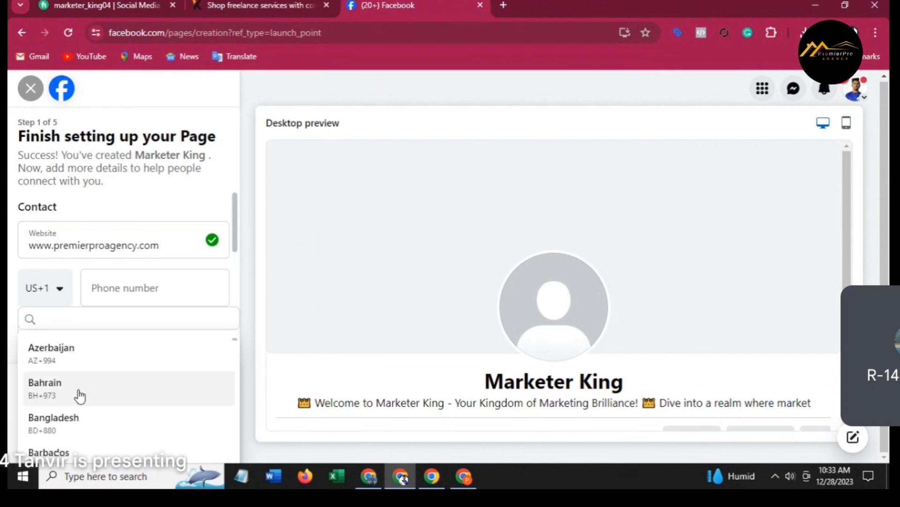
left_click(83, 420)
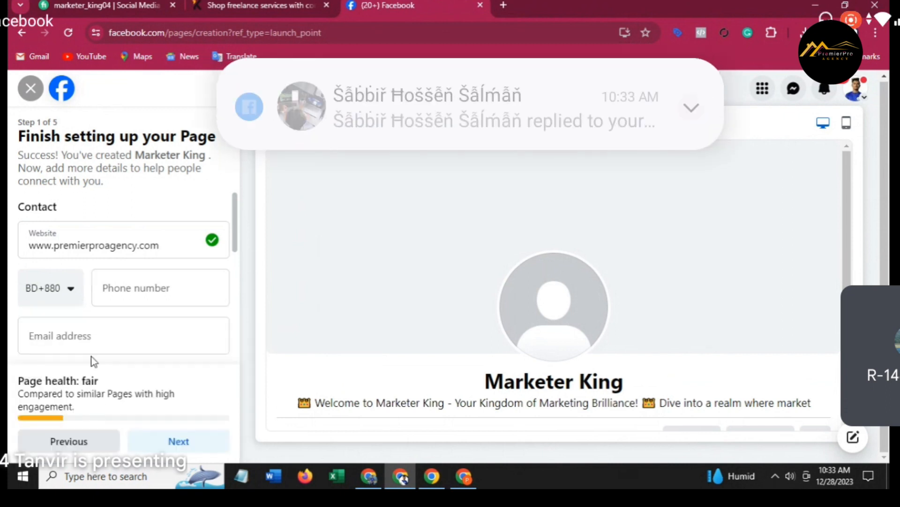
Enter the Page's contact phone number, correcting the mistyped digits.
left_click(125, 294)
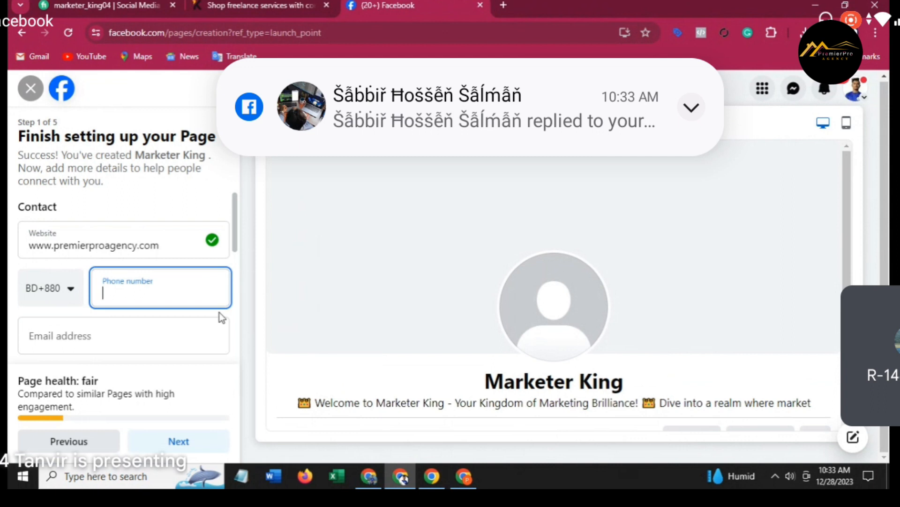
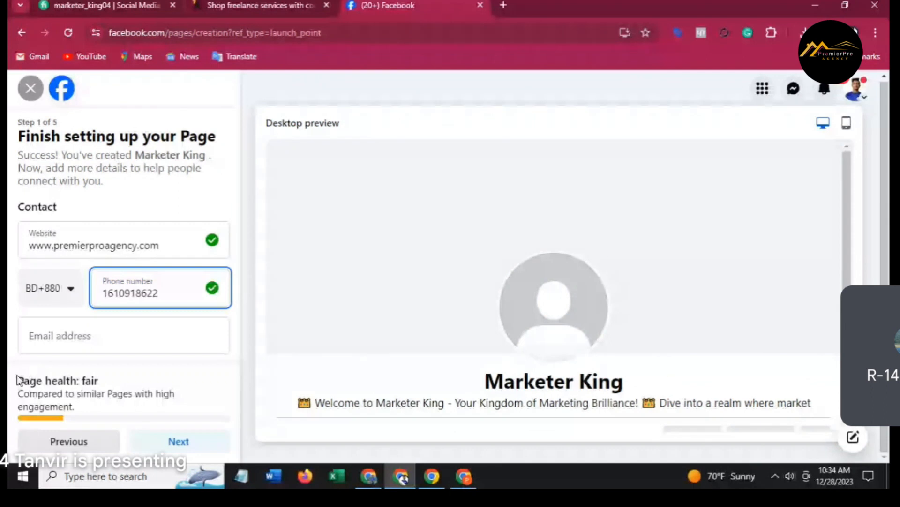
left_click(56, 345)
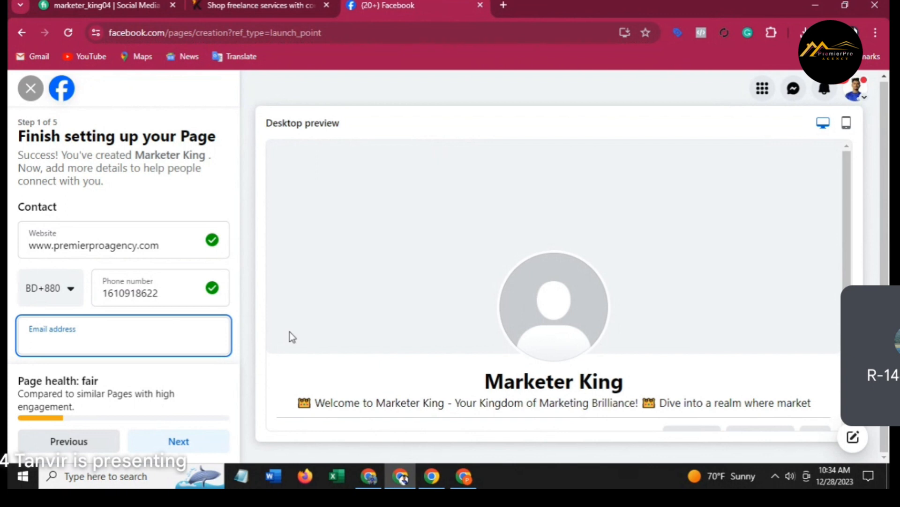
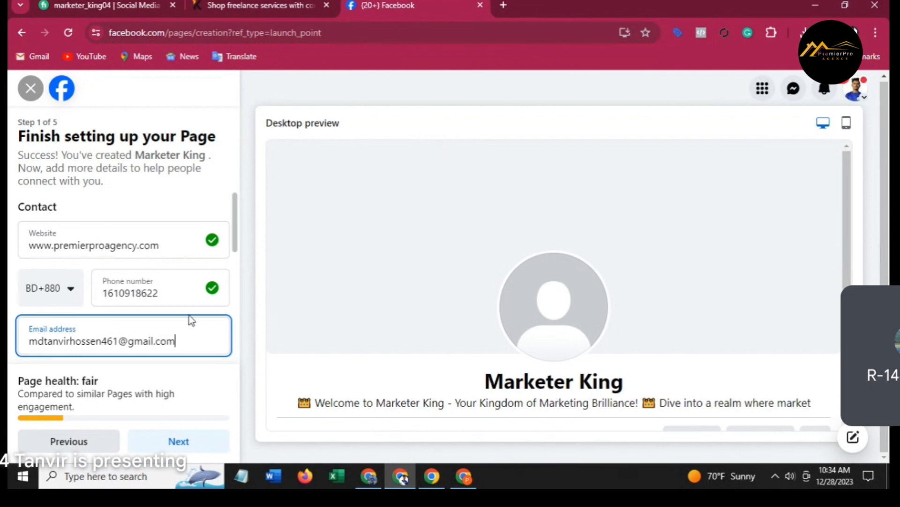
Enter the Page's contact email address.
scroll(189, 318, "down", 3)
scroll(117, 268, "up", 2)
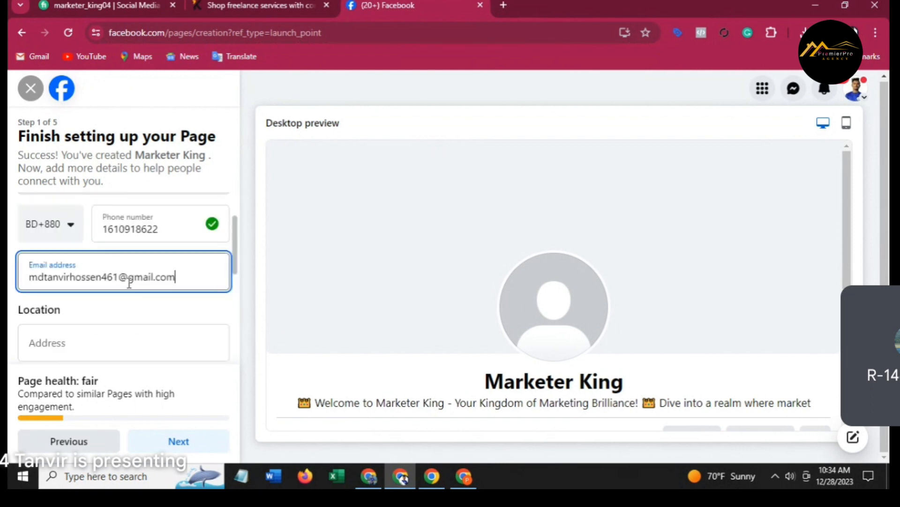
scroll(93, 326, "down", 1)
Fill in the street address, town Comilla and the postcode.
left_click(99, 289)
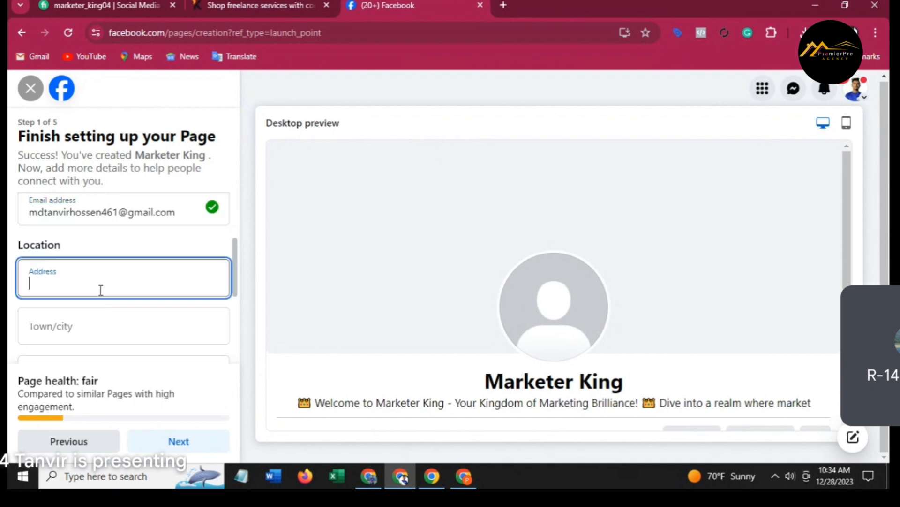
type("Comilla")
scroll(96, 288, "down", 1)
left_click(85, 263)
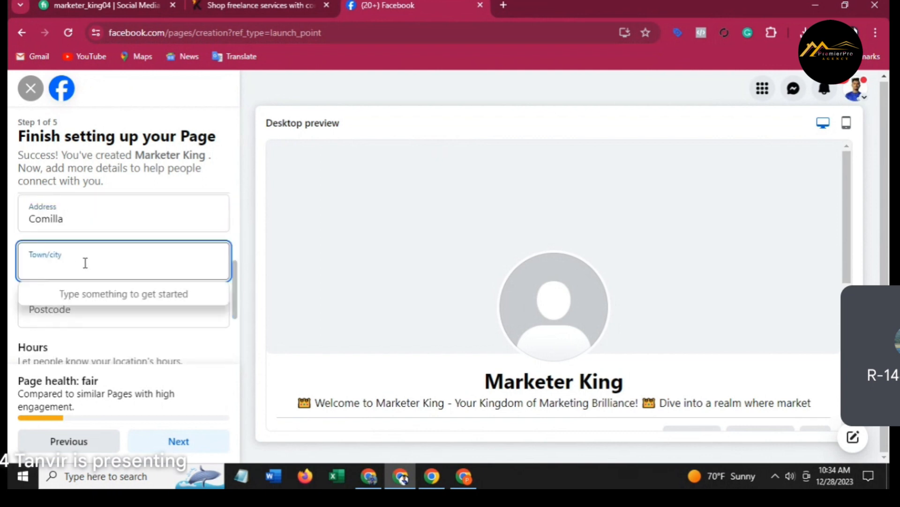
type("Comi")
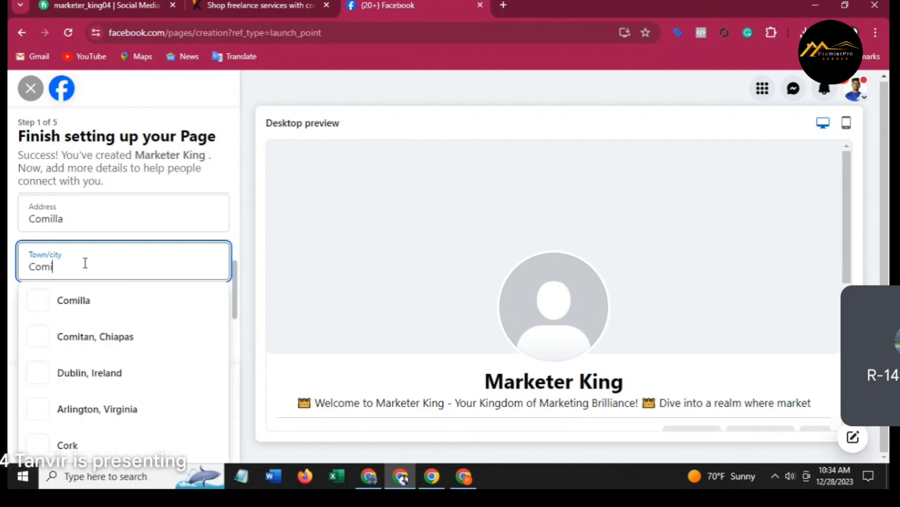
type("lla")
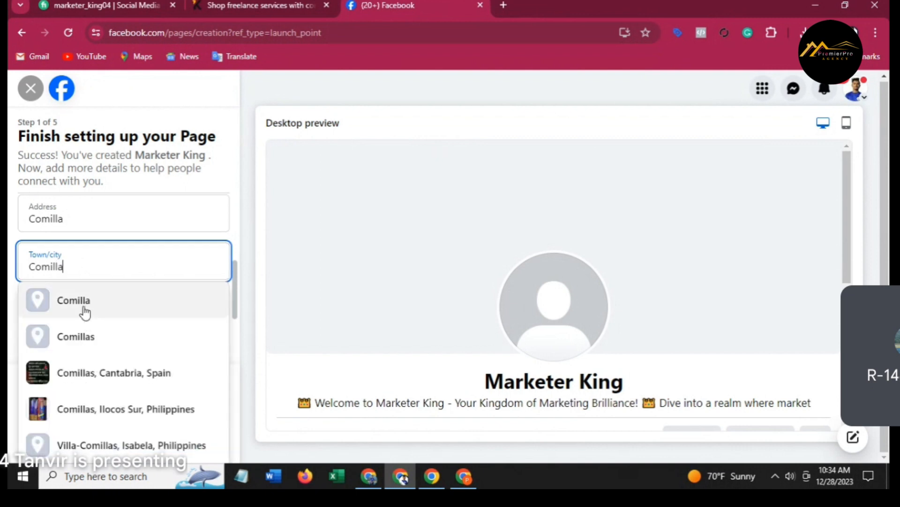
left_click(84, 306)
left_click(92, 308)
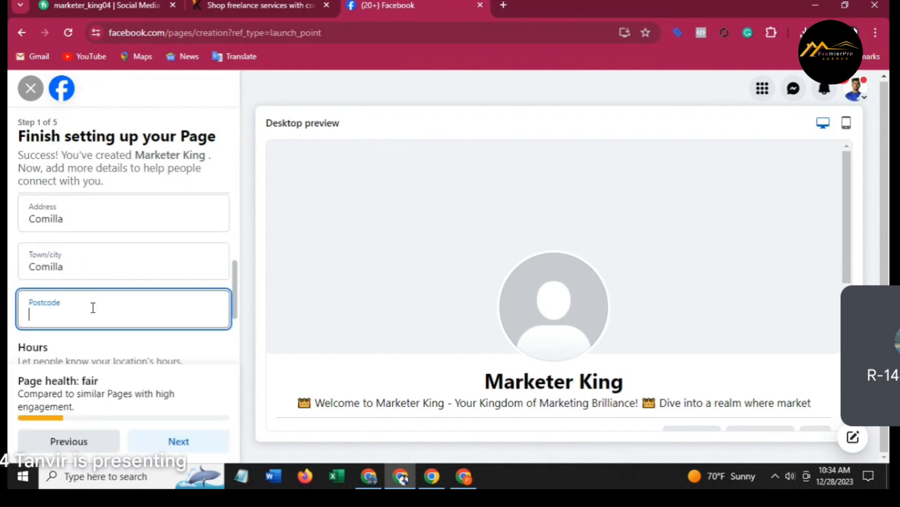
type("3526")
Set the Page's hours to Always open.
scroll(147, 307, "down", 3)
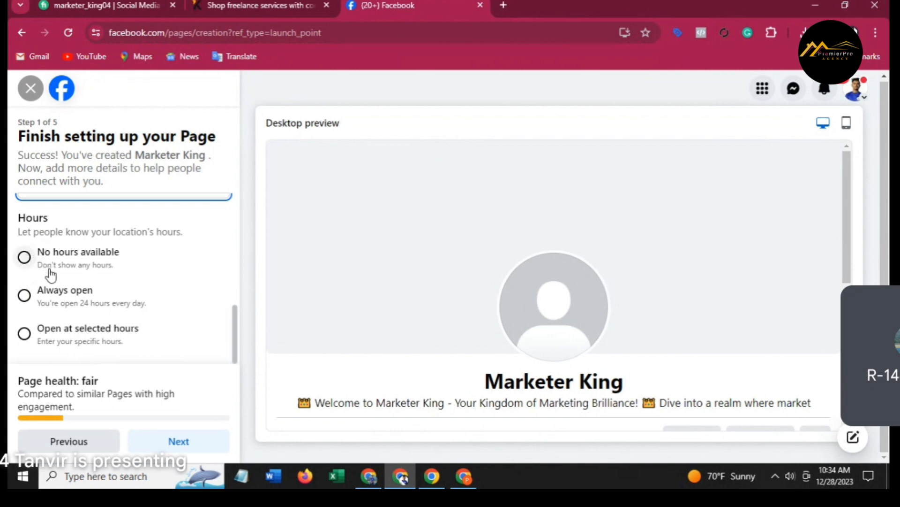
scroll(46, 329, "down", 1)
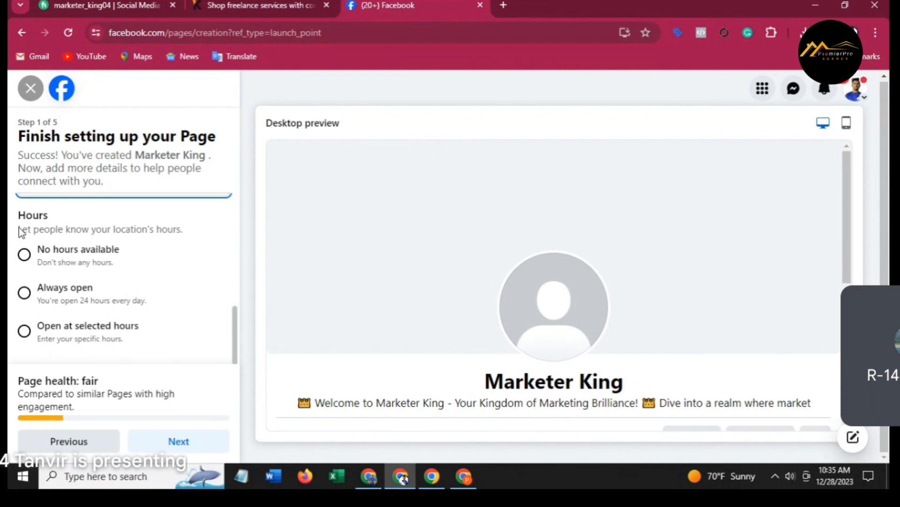
scroll(63, 267, "up", 5)
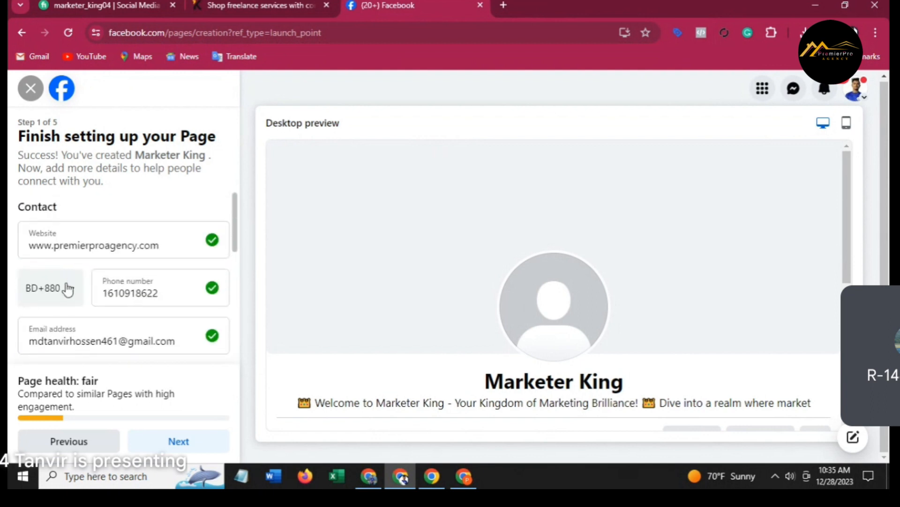
scroll(70, 293, "down", 3)
scroll(102, 307, "down", 1)
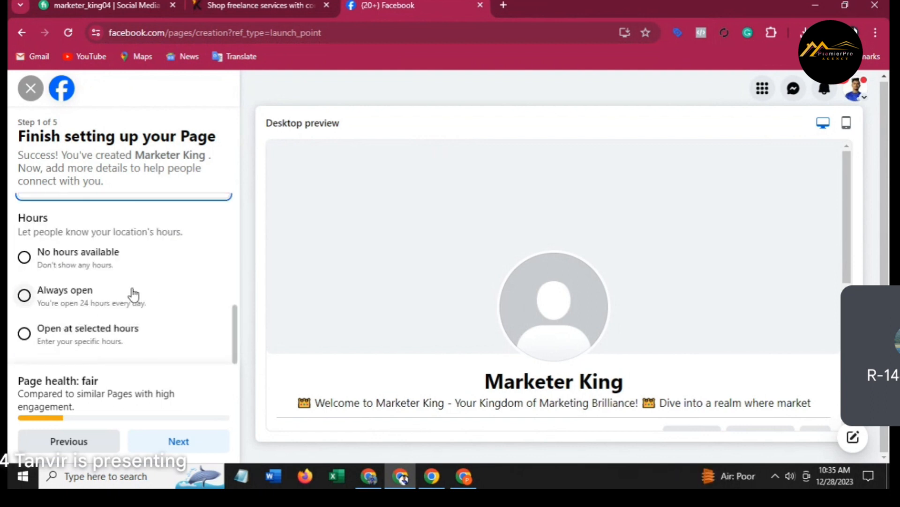
left_click(29, 295)
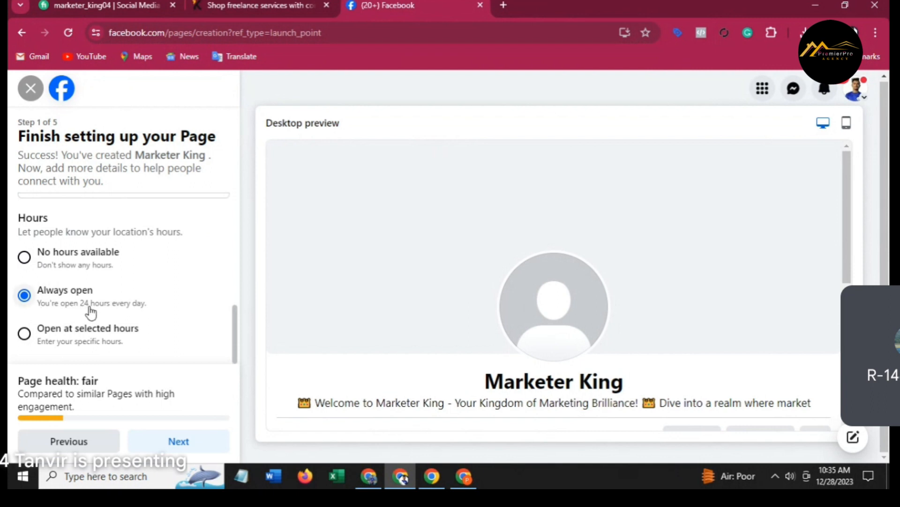
Advance to step 2, Customise your Page, declining Chrome's offer to save the address.
left_click(177, 443)
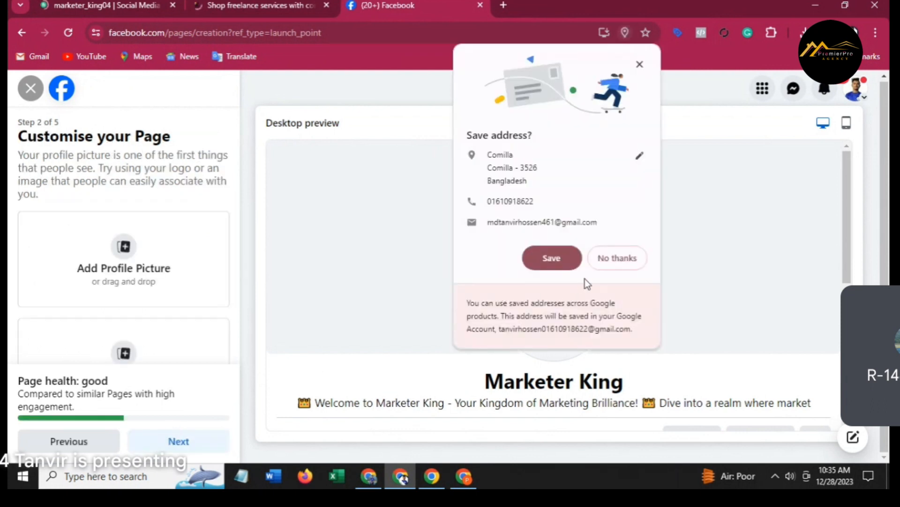
left_click(609, 258)
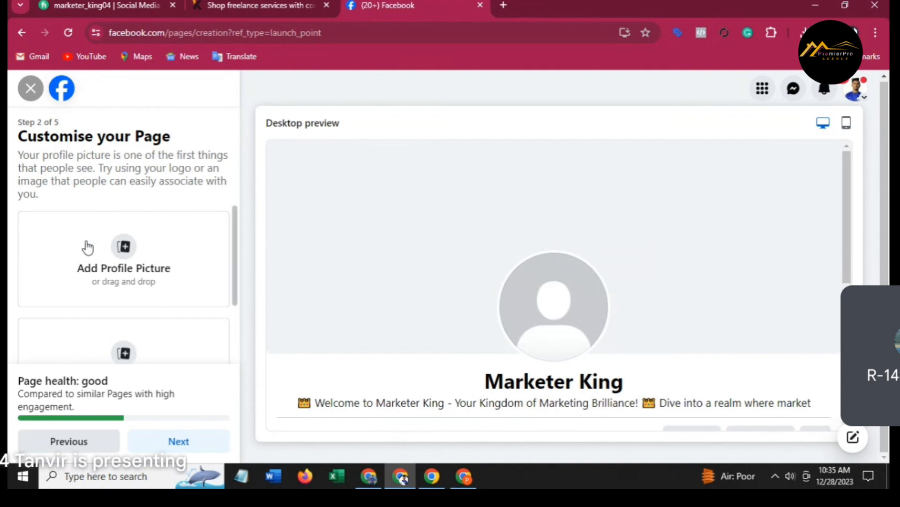
scroll(164, 342, "down", 2)
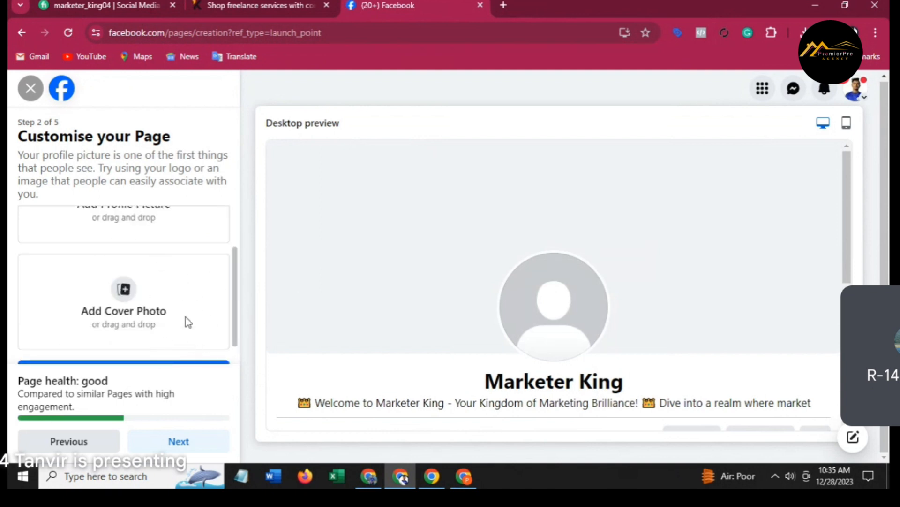
scroll(176, 336, "up", 1)
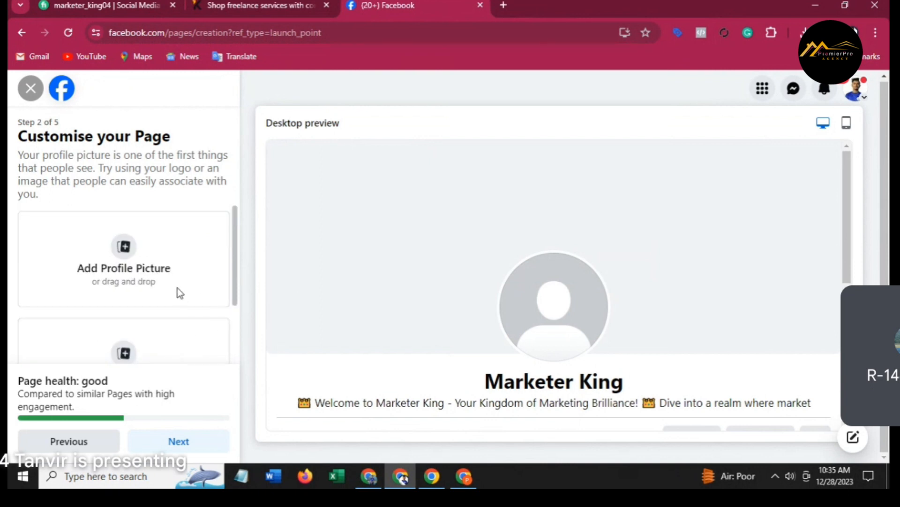
left_click_drag(234, 319, 241, 334)
left_click(241, 333)
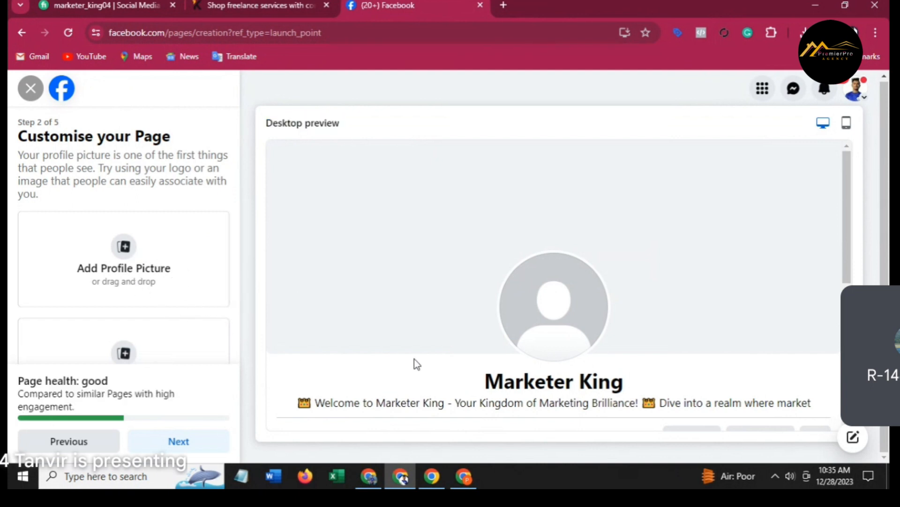
left_click(122, 252)
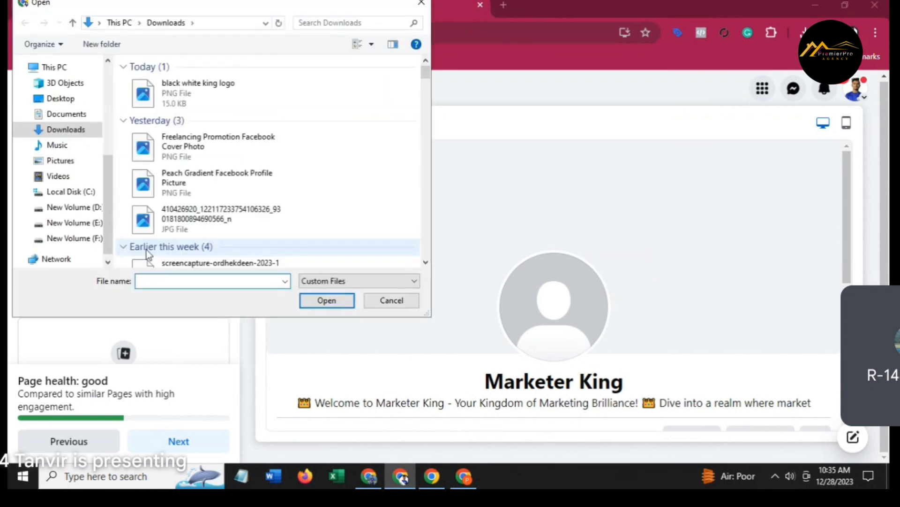
left_click(169, 98)
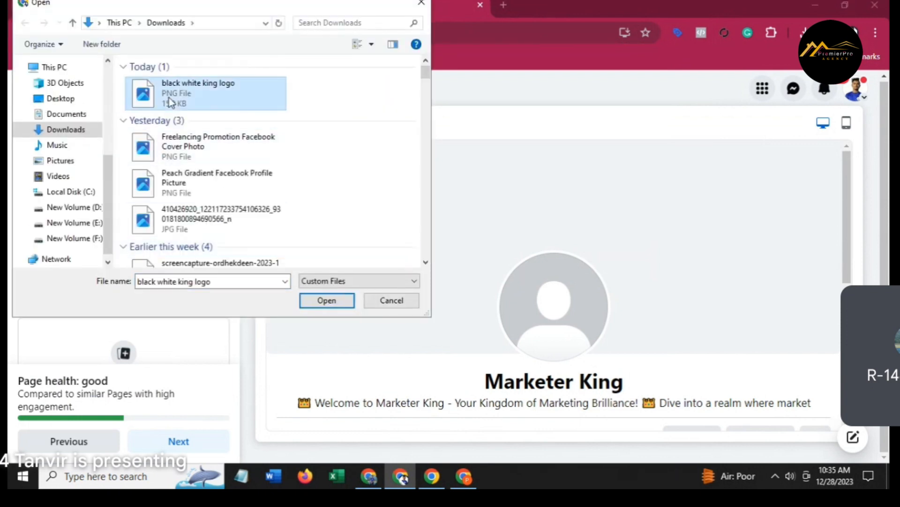
scroll(89, 197, "down", 1)
scroll(94, 221, "up", 2)
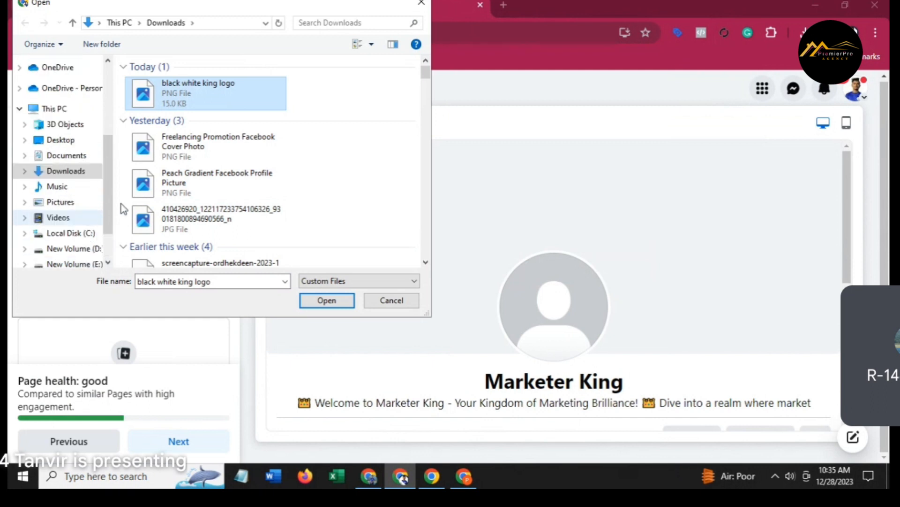
left_click(327, 301)
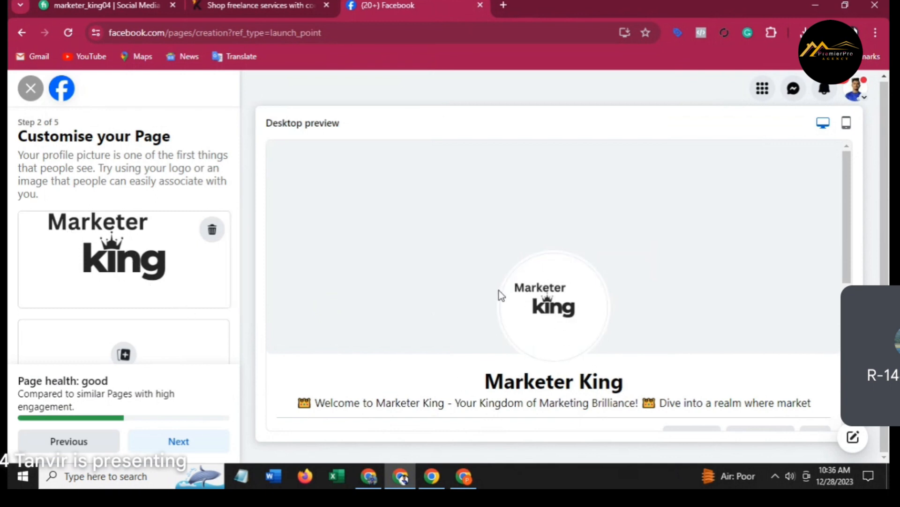
scroll(110, 328, "down", 2)
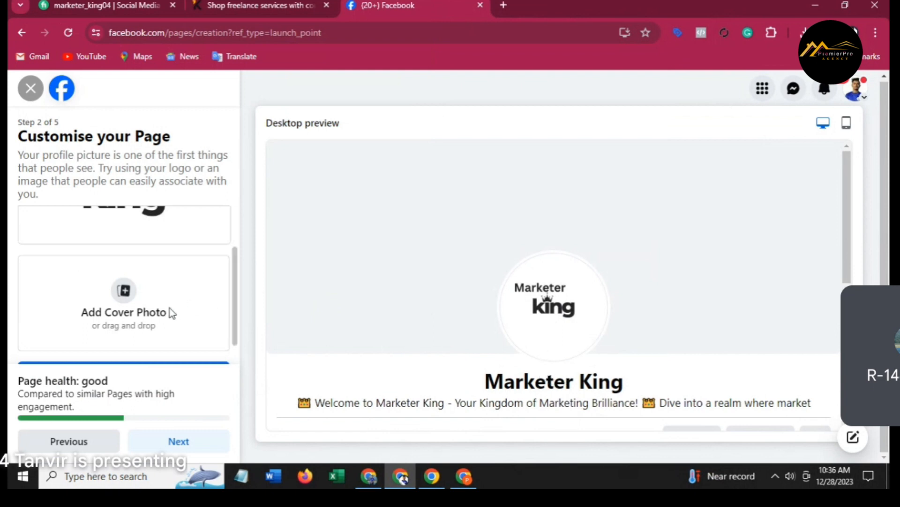
Upload Freelancing Promotion Facebook Cover Photo as the cover and continue to the next setup step.
left_click(118, 312)
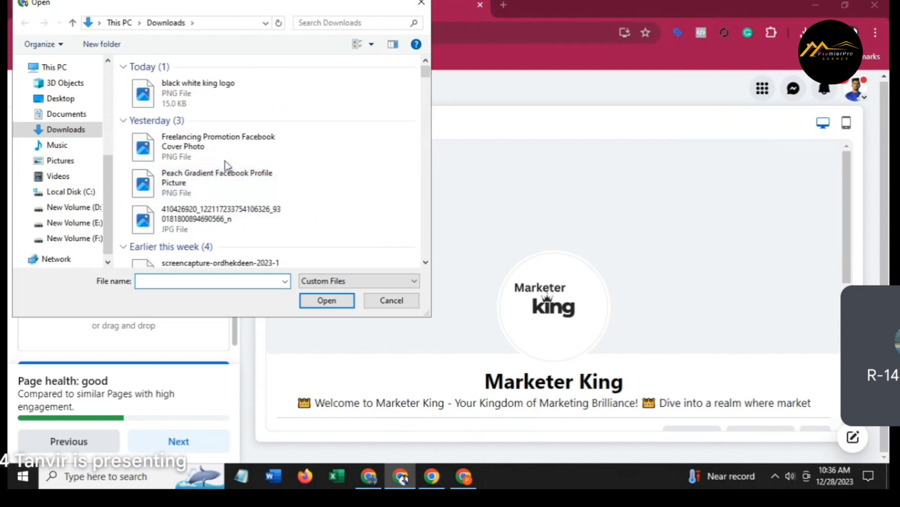
left_click(207, 140)
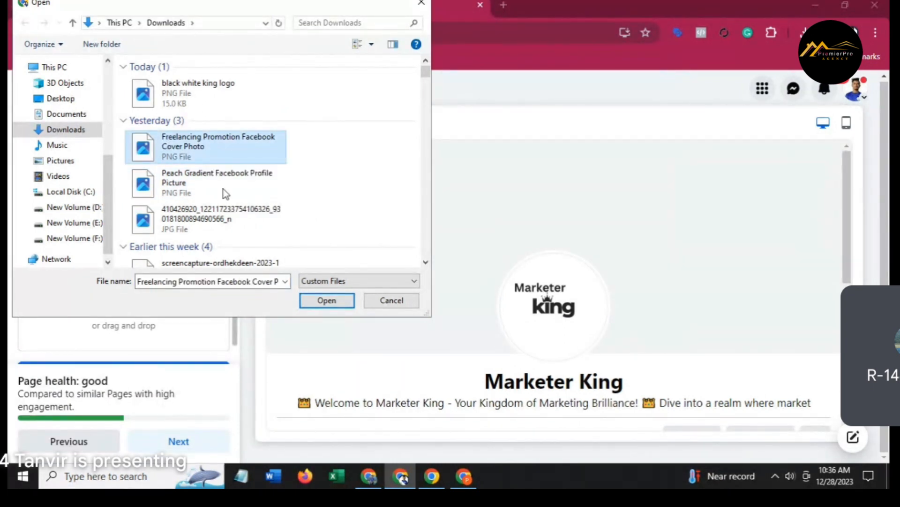
left_click(337, 302)
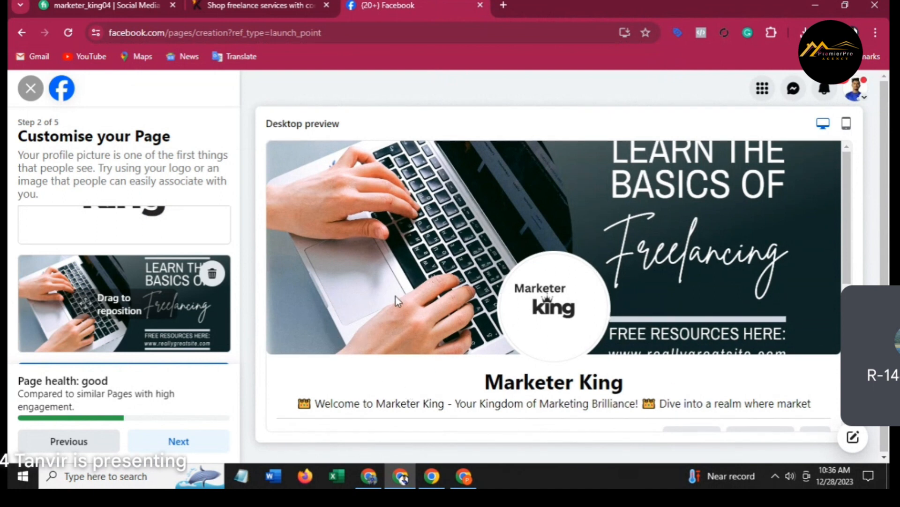
left_click(207, 437)
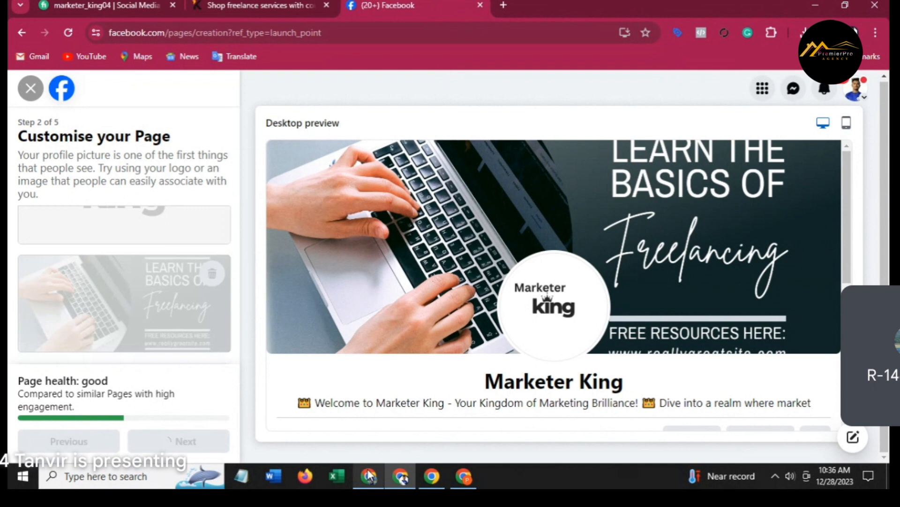
mouse_move(369, 475)
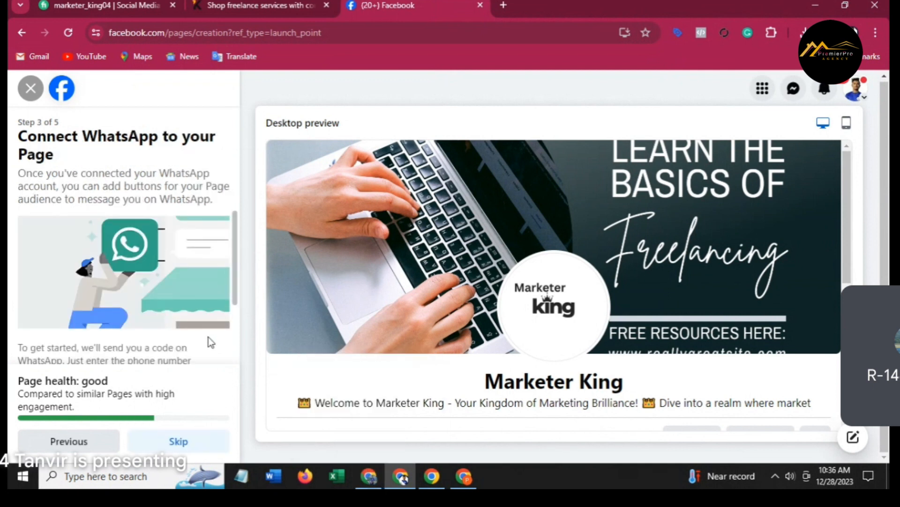
Change the WhatsApp country code from US +1 to Bangladesh BD +880.
scroll(209, 342, "down", 3)
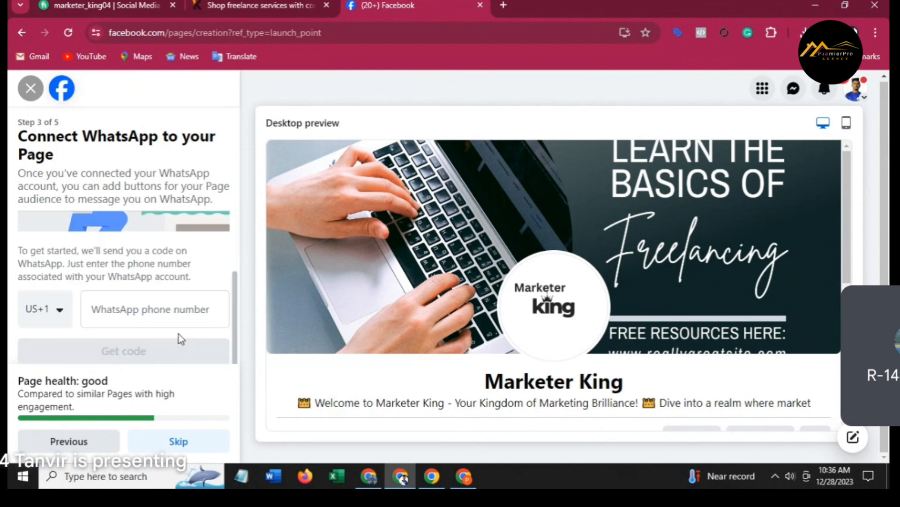
left_click(57, 309)
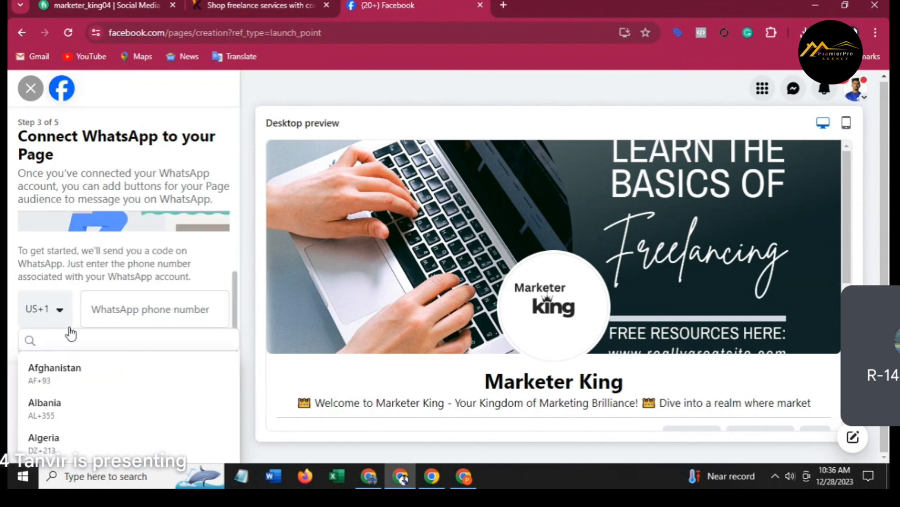
scroll(77, 385, "down", 5)
scroll(83, 398, "down", 4)
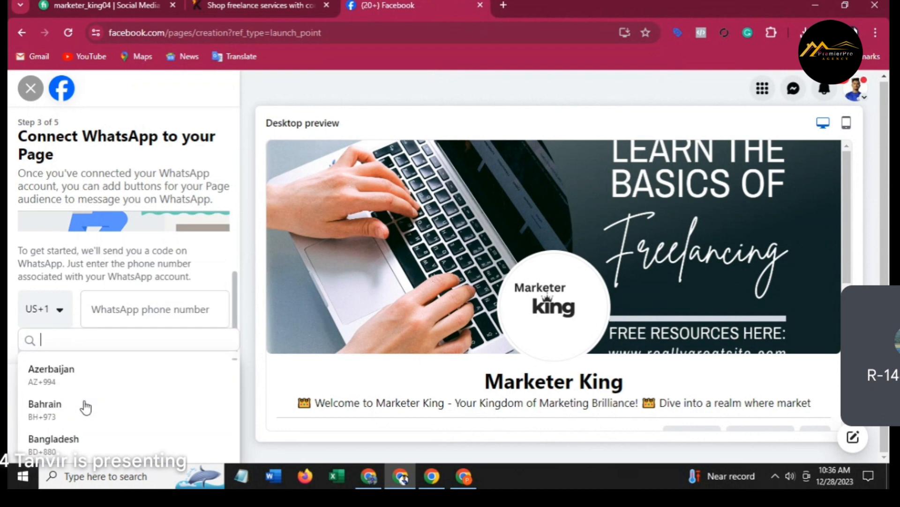
left_click(87, 440)
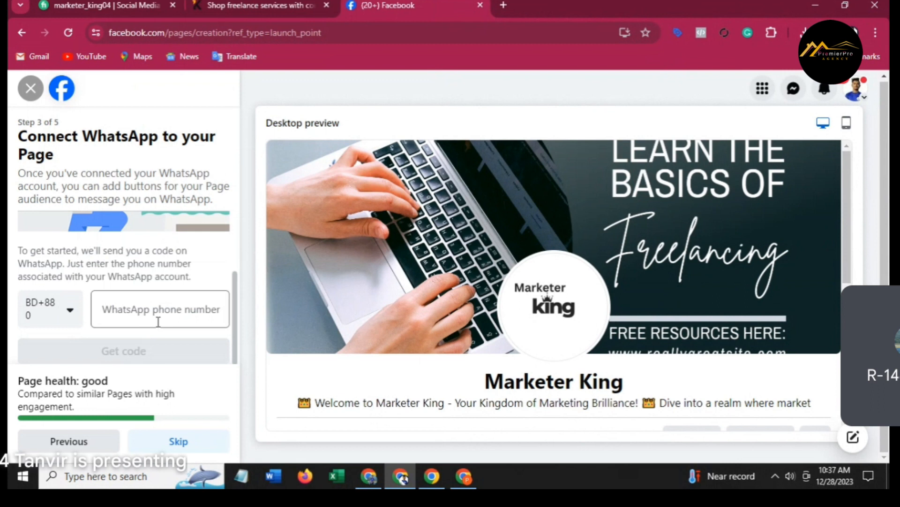
Skip connecting WhatsApp to the Page.
scroll(140, 310, "up", 2)
scroll(174, 356, "down", 2)
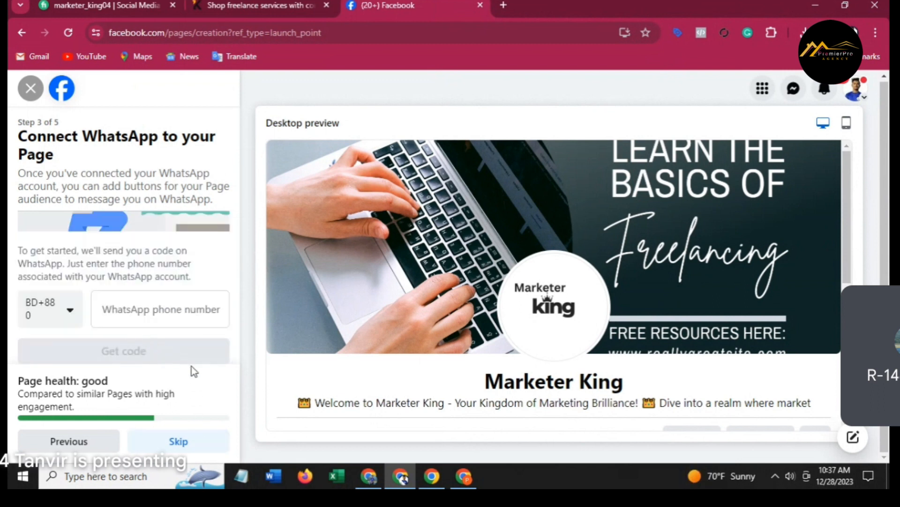
left_click(181, 443)
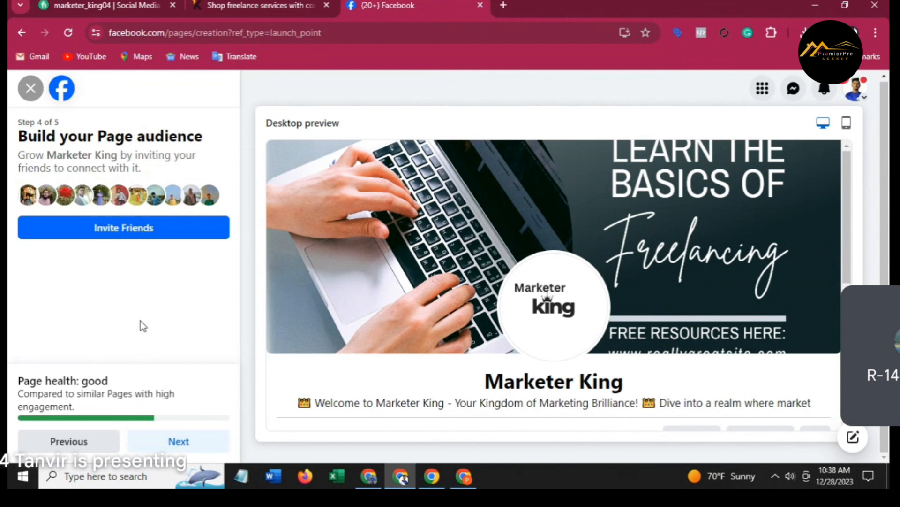
Check the cover, logo and Intro details in the desktop preview, then continue to step 5.
scroll(301, 373, "down", 5)
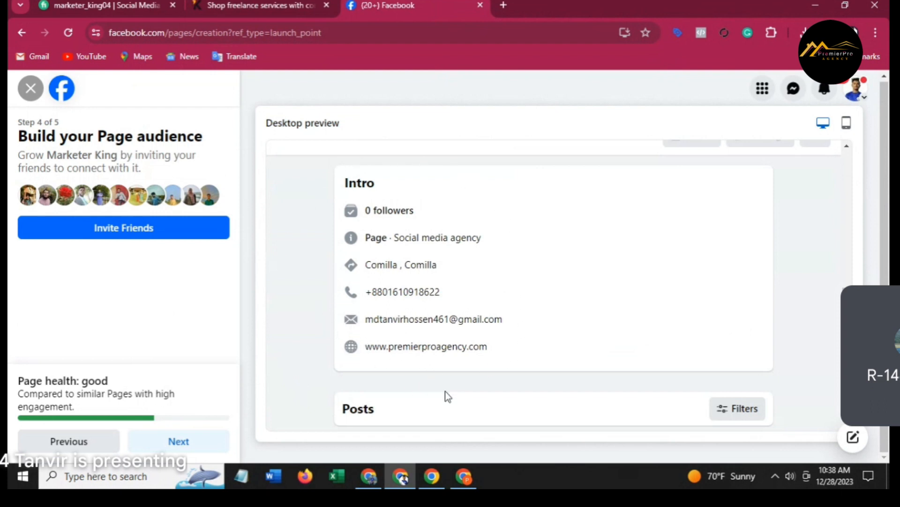
scroll(545, 373, "up", 5)
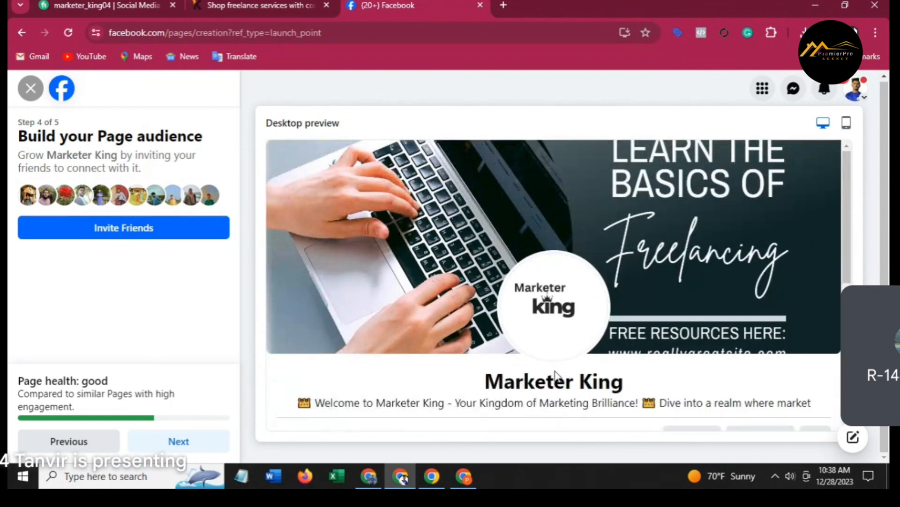
scroll(487, 281, "down", 5)
scroll(487, 319, "up", 3)
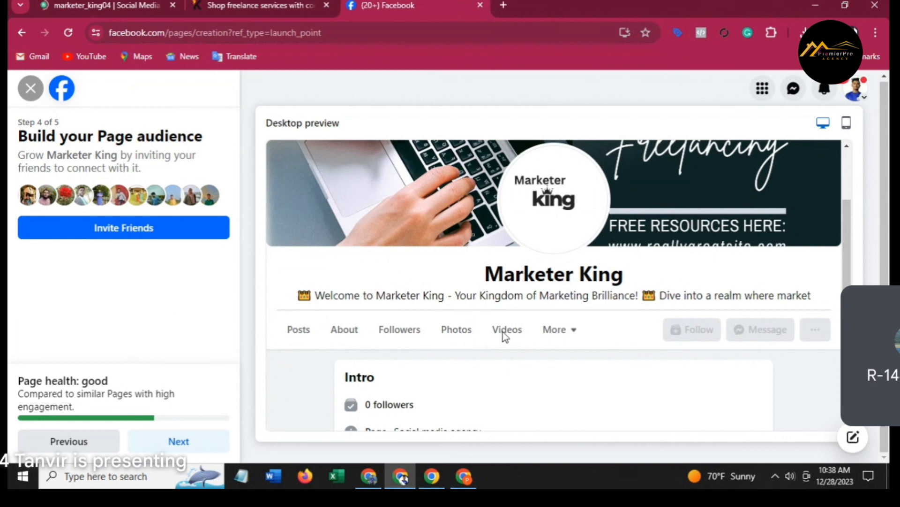
scroll(586, 305, "down", 1)
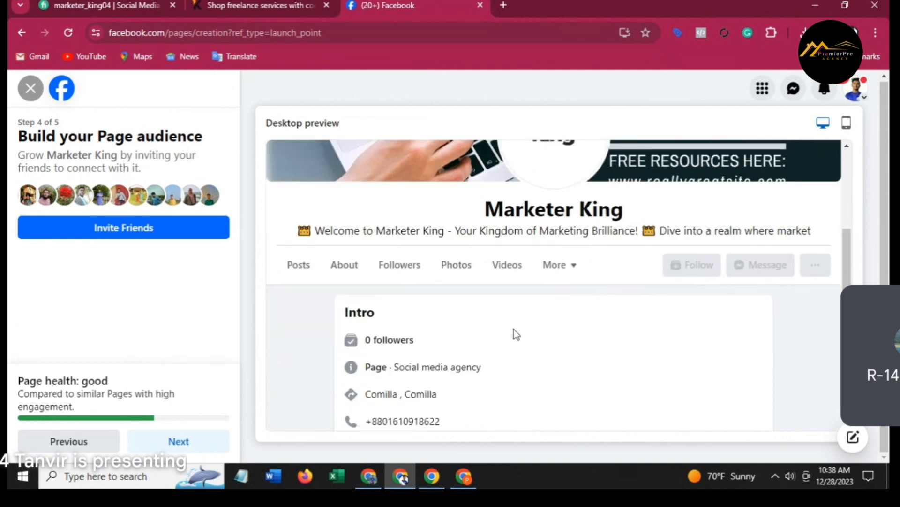
scroll(488, 337, "down", 1)
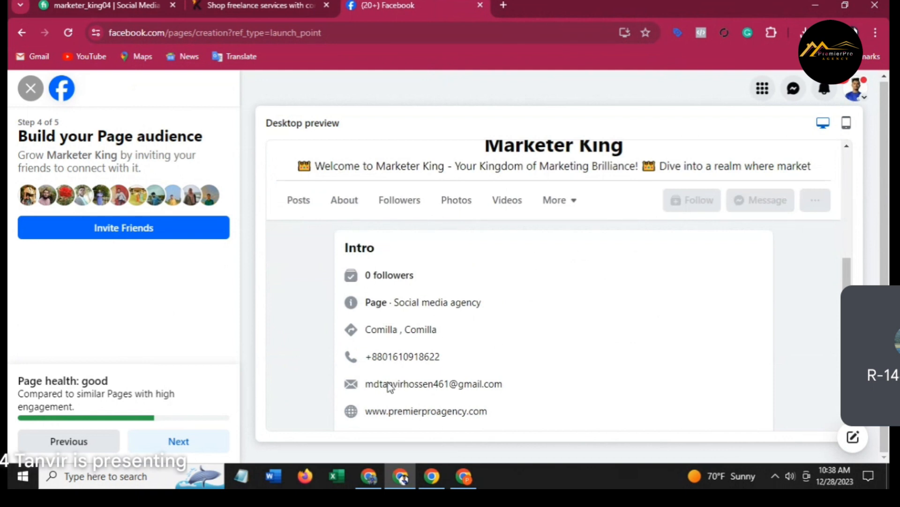
scroll(379, 361, "down", 1)
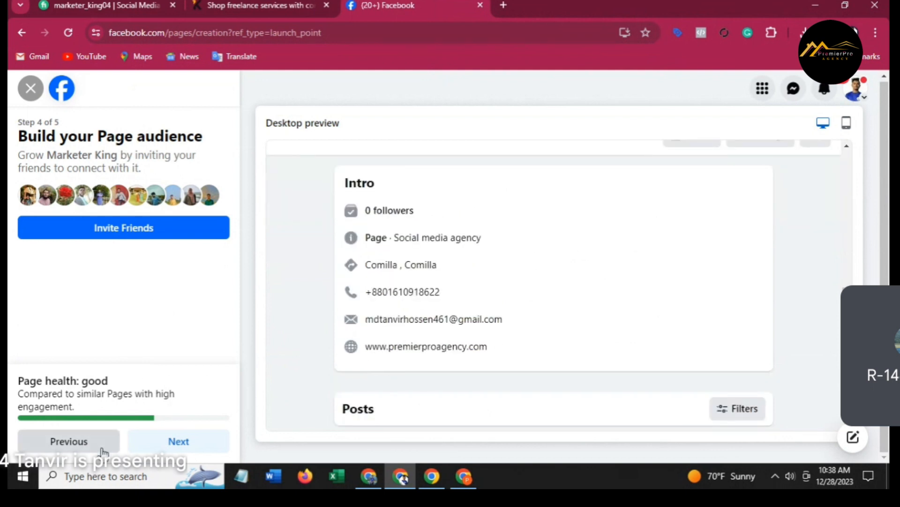
left_click(186, 439)
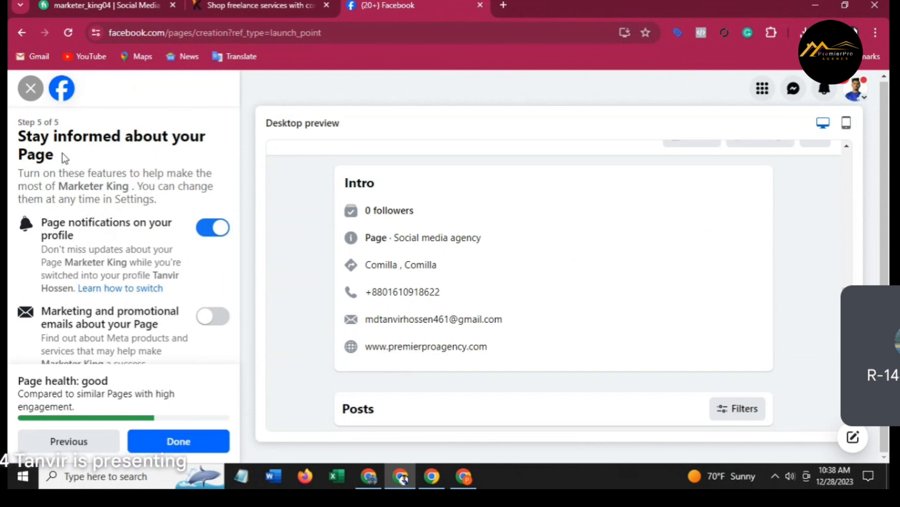
Turn on marketing and promotional emails, finish setup with Done, and dismiss the connection-restored notice.
scroll(122, 291, "down", 1)
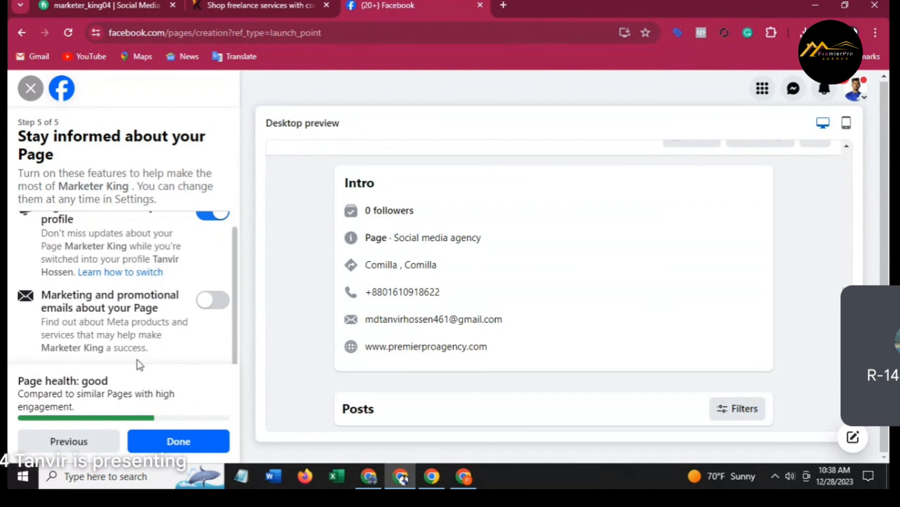
scroll(137, 359, "up", 1)
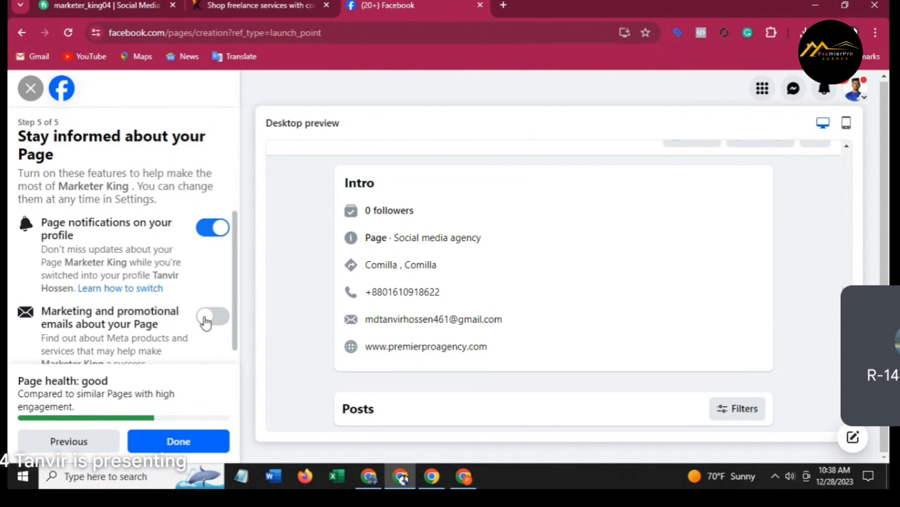
left_click(204, 320)
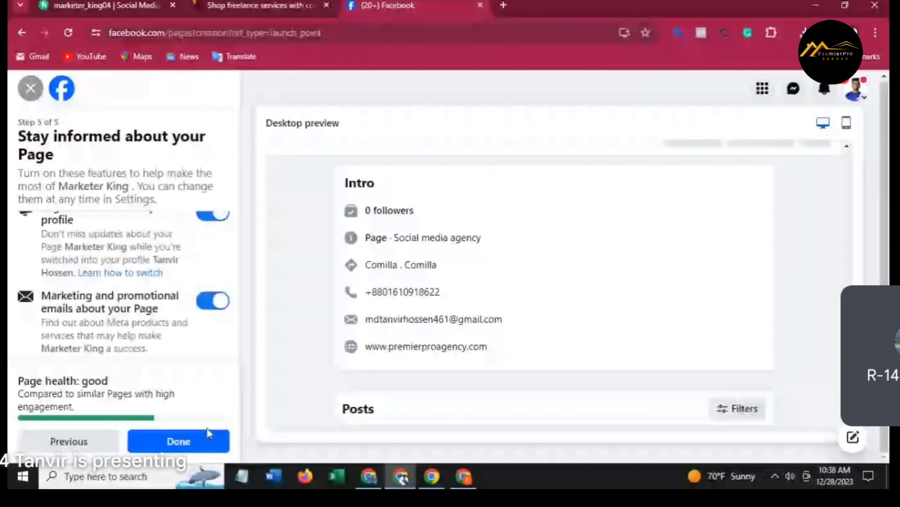
left_click(201, 436)
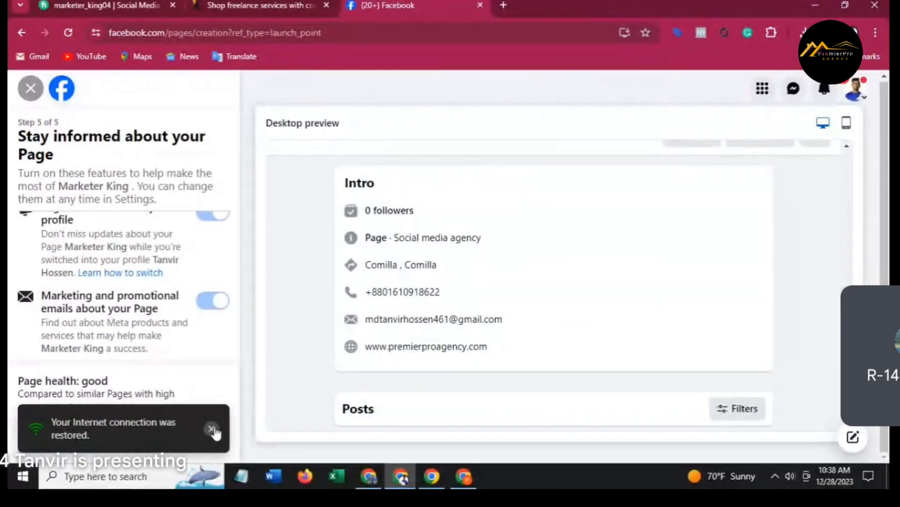
left_click(212, 429)
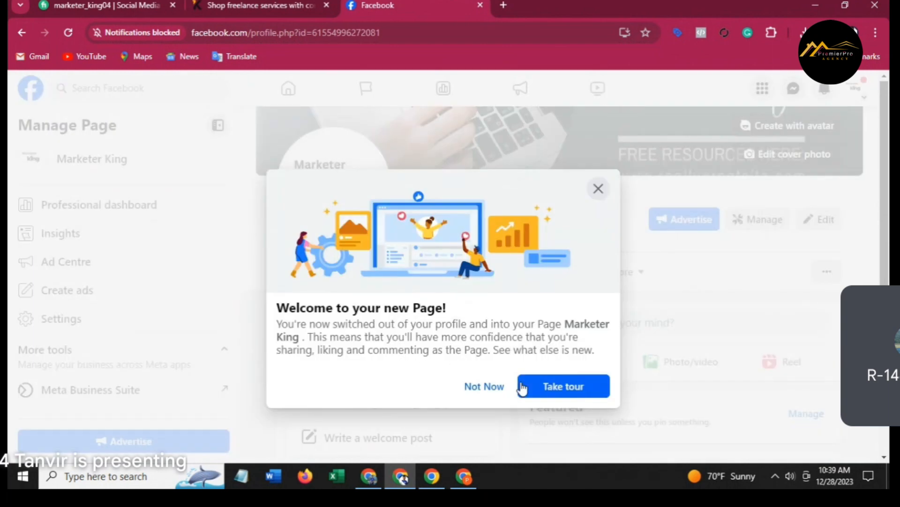
Choose Not Now on the welcome dialog and look over the Marketer King Page's cover, logo and Intro.
left_click(500, 386)
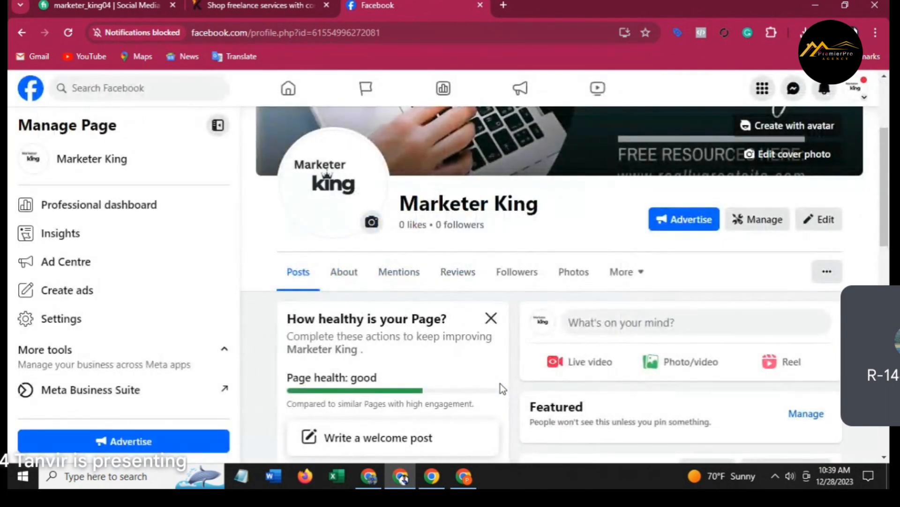
scroll(501, 383, "down", 1)
scroll(558, 375, "up", 5)
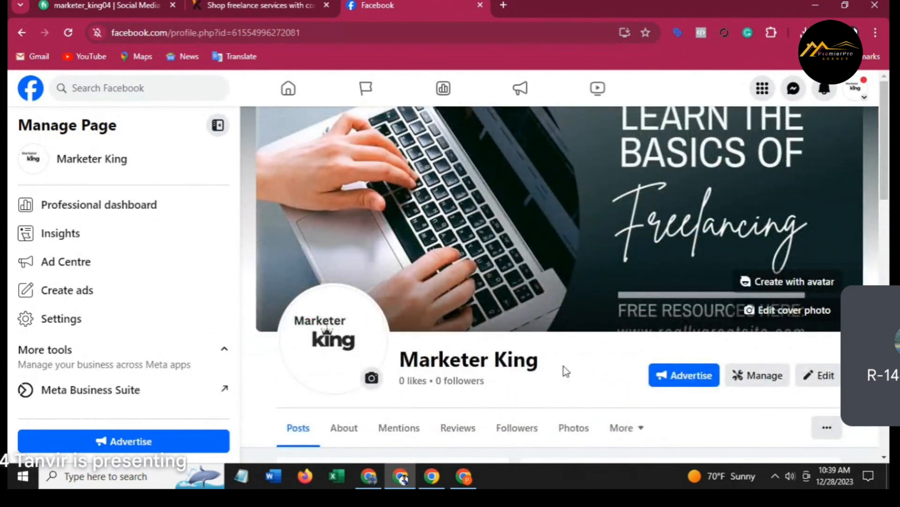
scroll(566, 371, "down", 10)
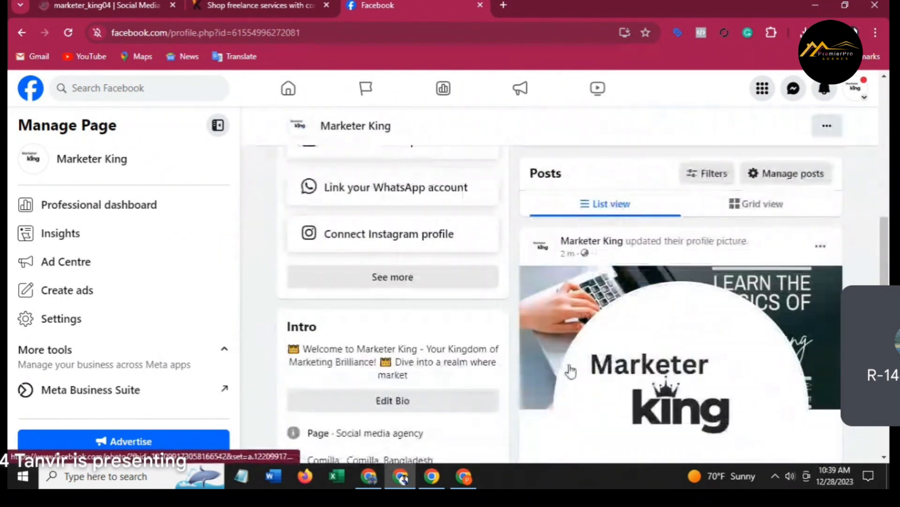
scroll(571, 372, "down", 8)
scroll(571, 372, "up", 7)
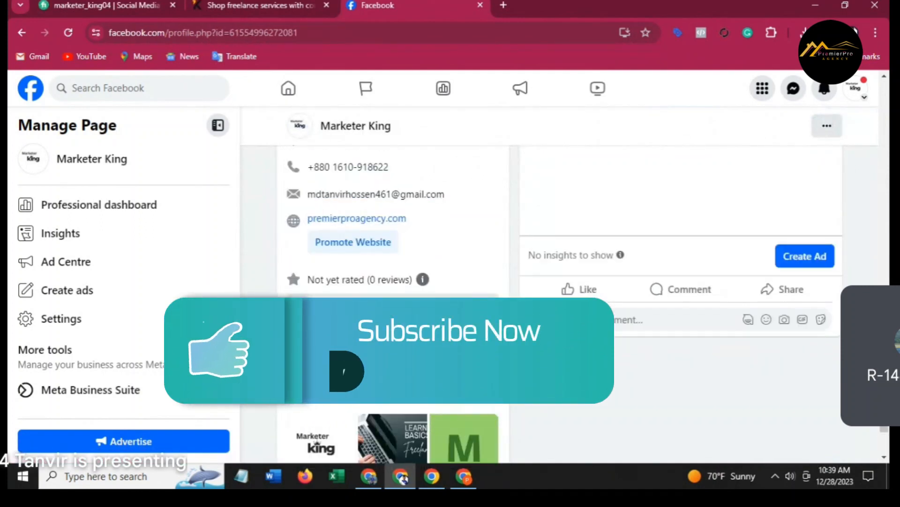
scroll(572, 372, "up", 6)
scroll(572, 372, "down", 5)
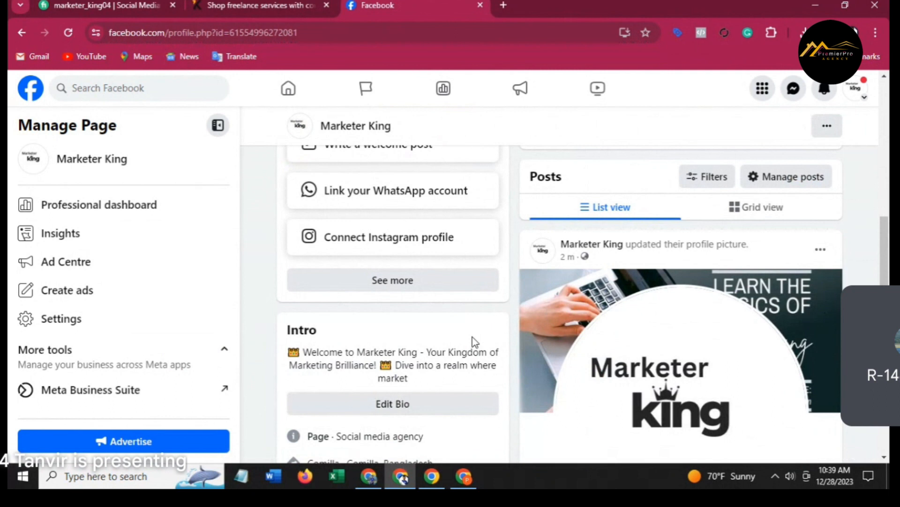
scroll(473, 344, "up", 4)
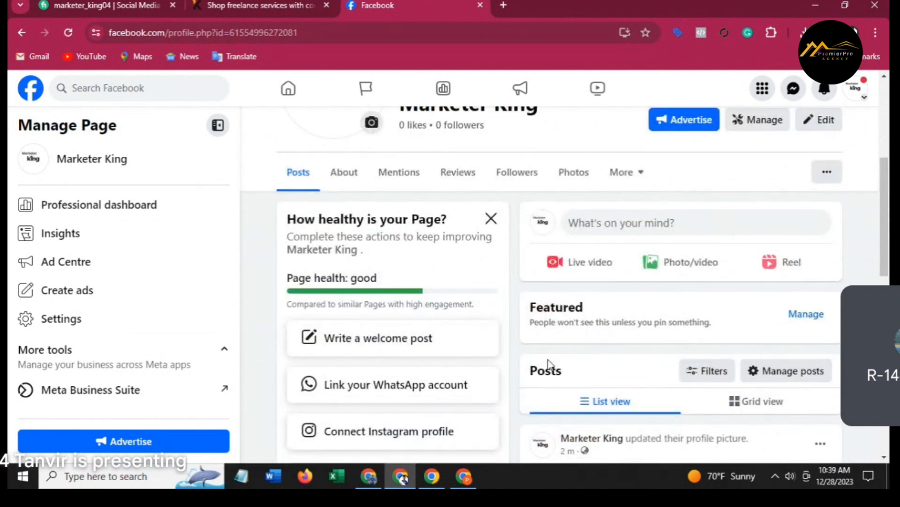
scroll(549, 361, "up", 3)
scroll(563, 359, "up", 3)
scroll(681, 332, "down", 1)
scroll(680, 333, "up", 1)
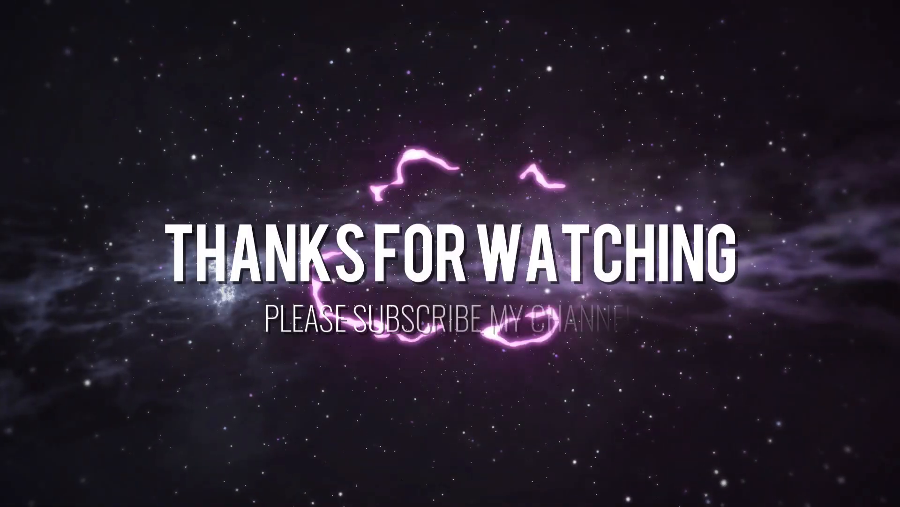